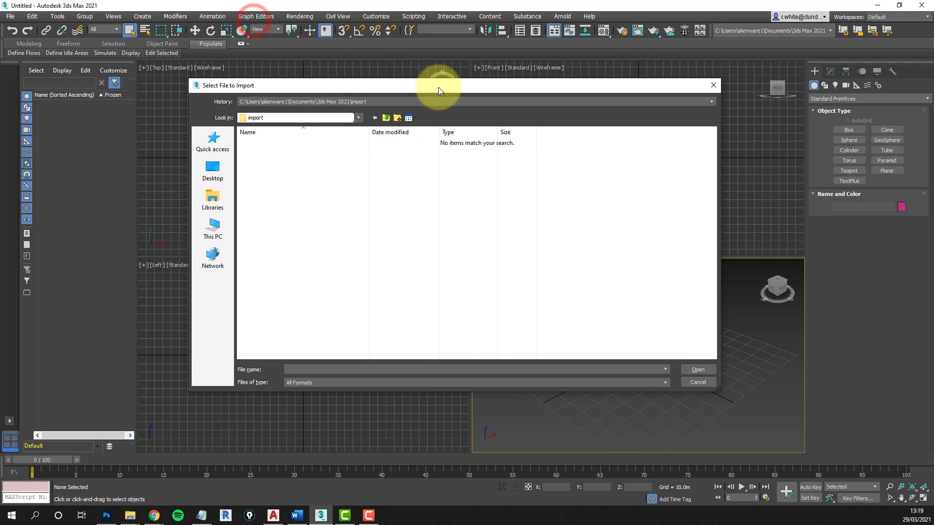
- Choose 4R.dwg from the MAPS folder on the Desktop as the file to import
left_click(212, 171)
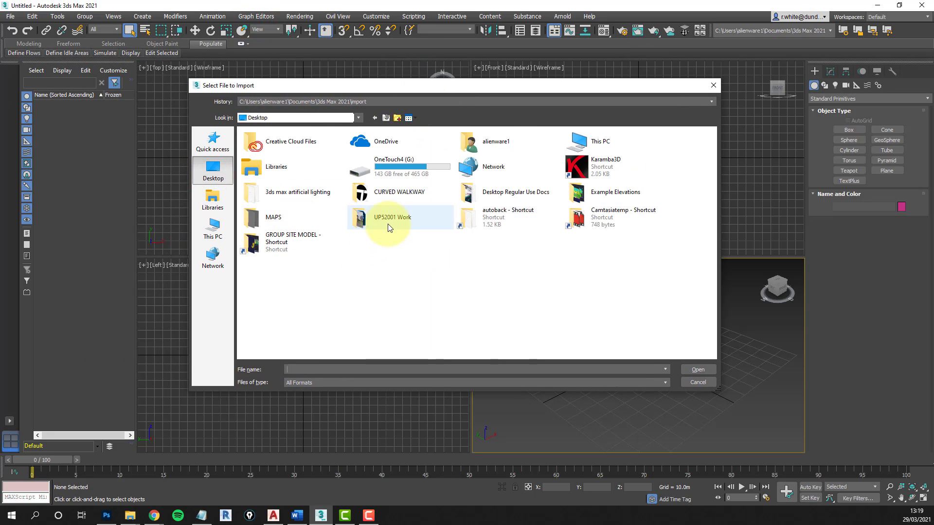
double_click(279, 218)
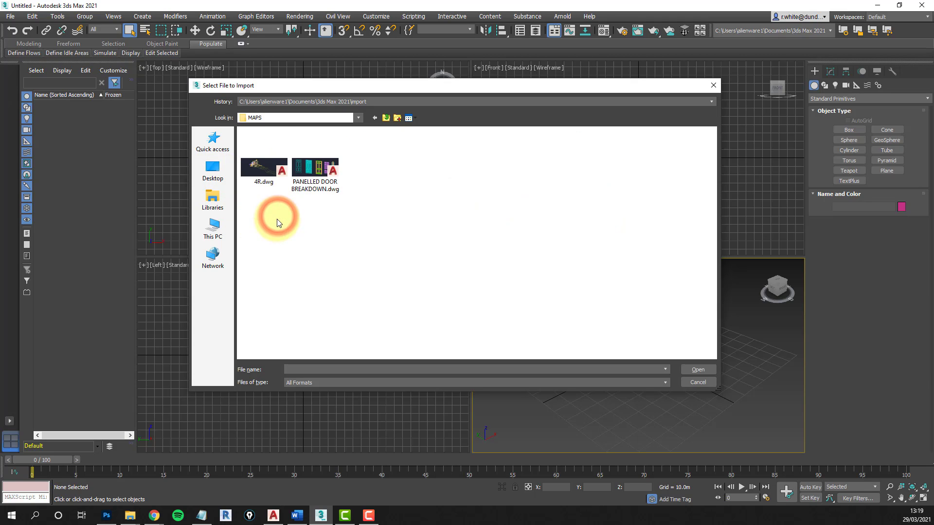
left_click(262, 170)
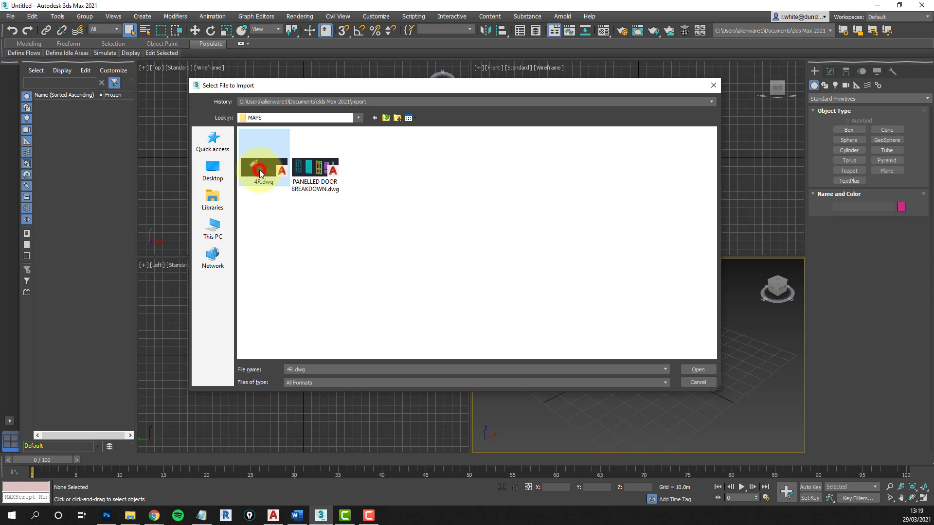
left_click(695, 370)
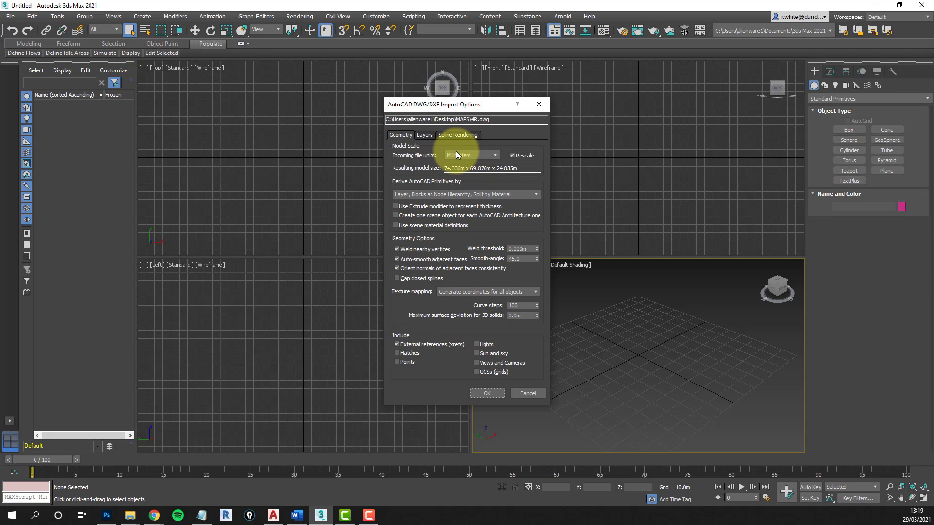
left_click(512, 155)
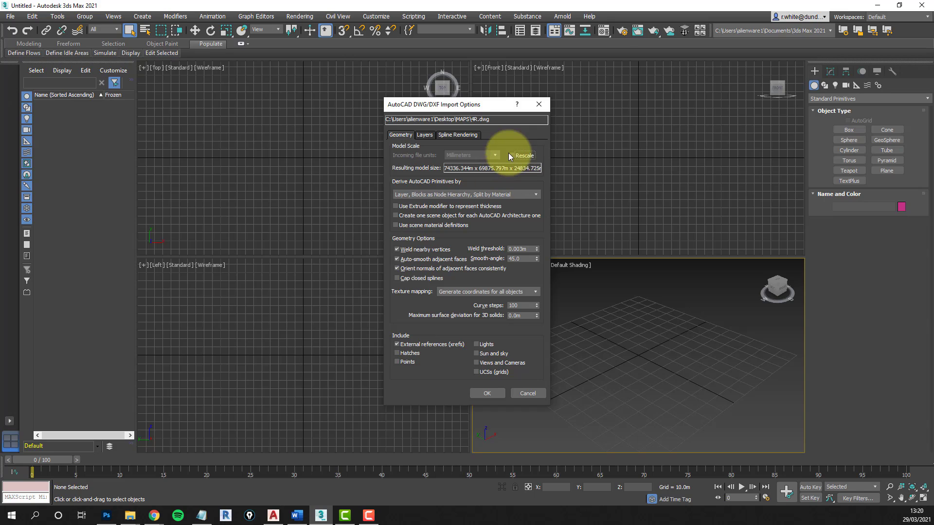
left_click(513, 155)
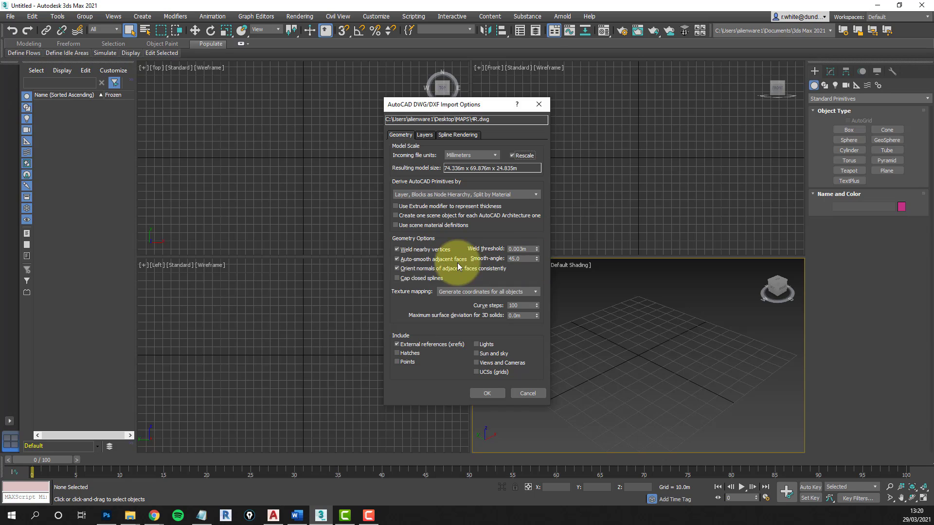
left_click(398, 260)
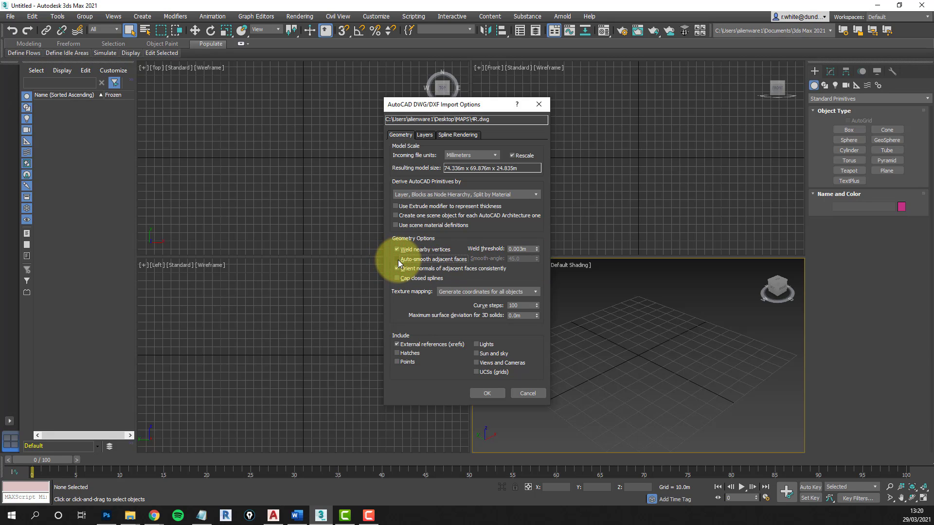
left_click(398, 259)
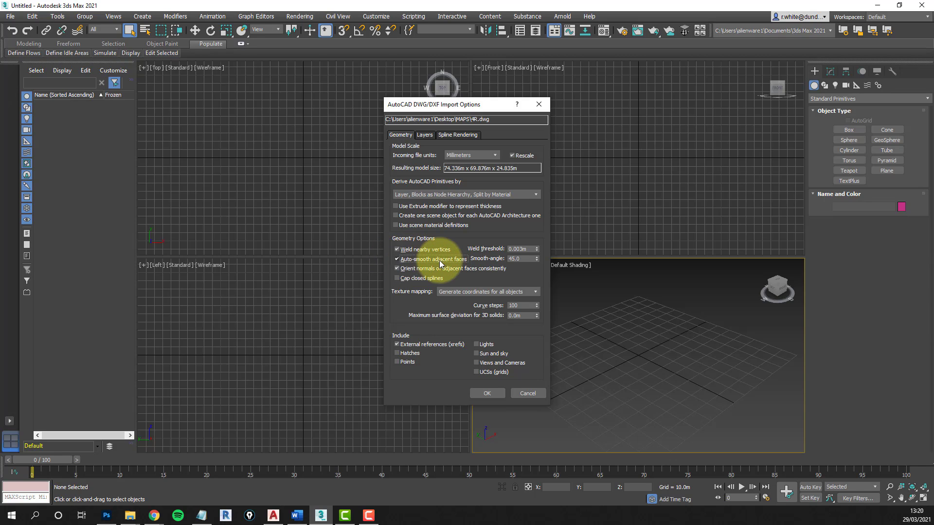
double_click(525, 259)
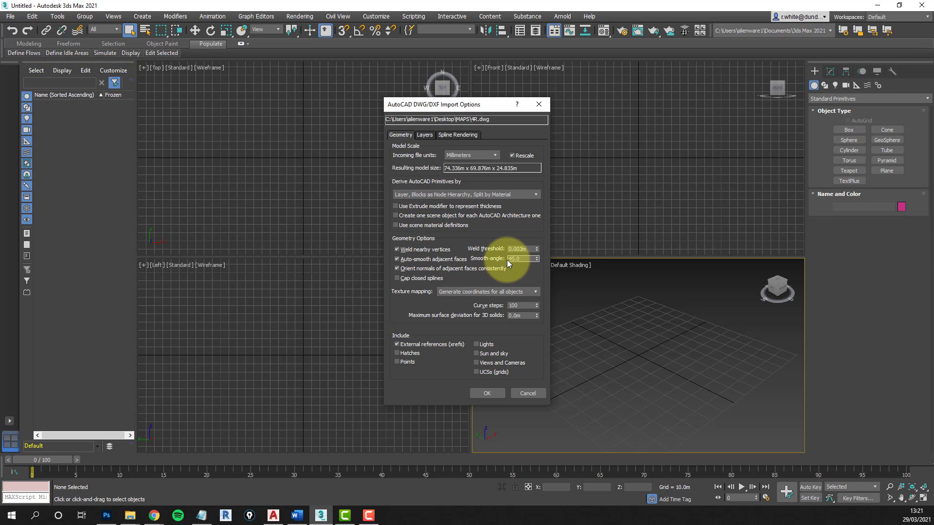
left_click(522, 259)
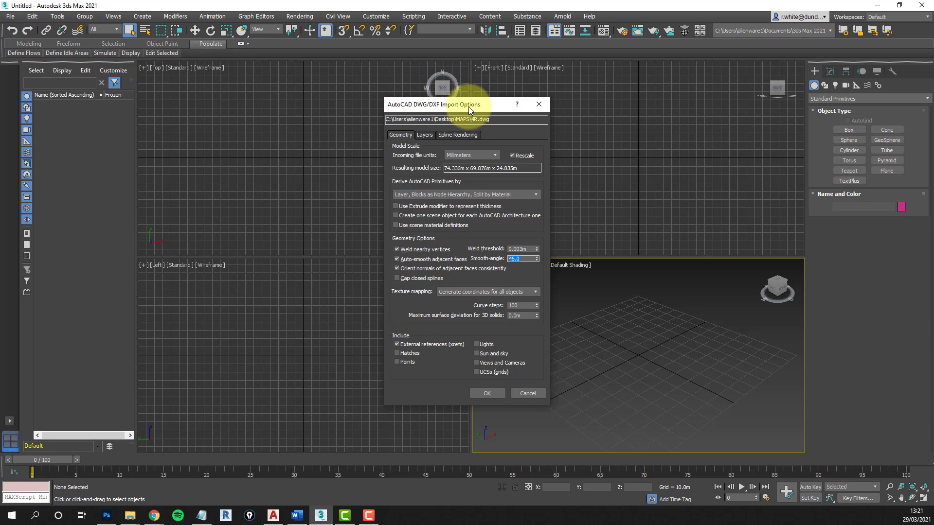
- Import the drawing with incoming units in millimeters, rescaling on and auto-smoothing of adjacent faces on
left_click_drag(469, 108, 474, 104)
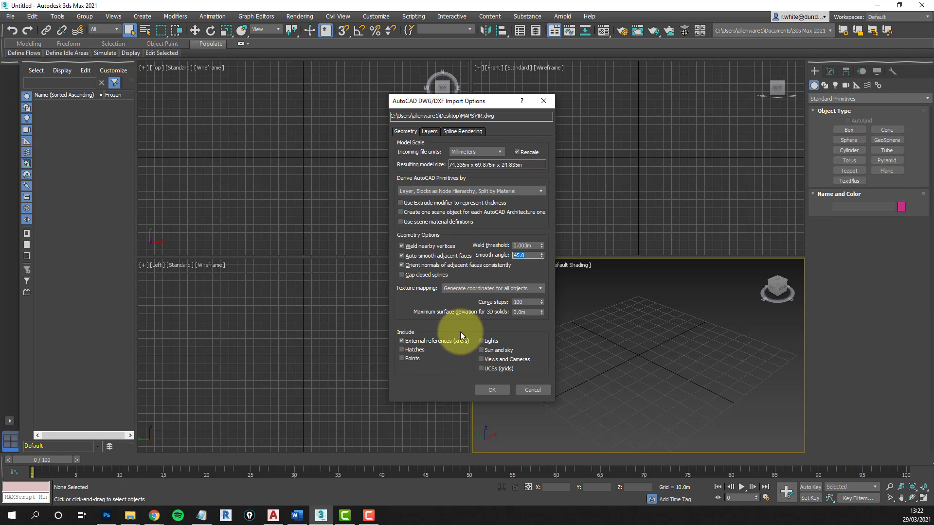
left_click(492, 390)
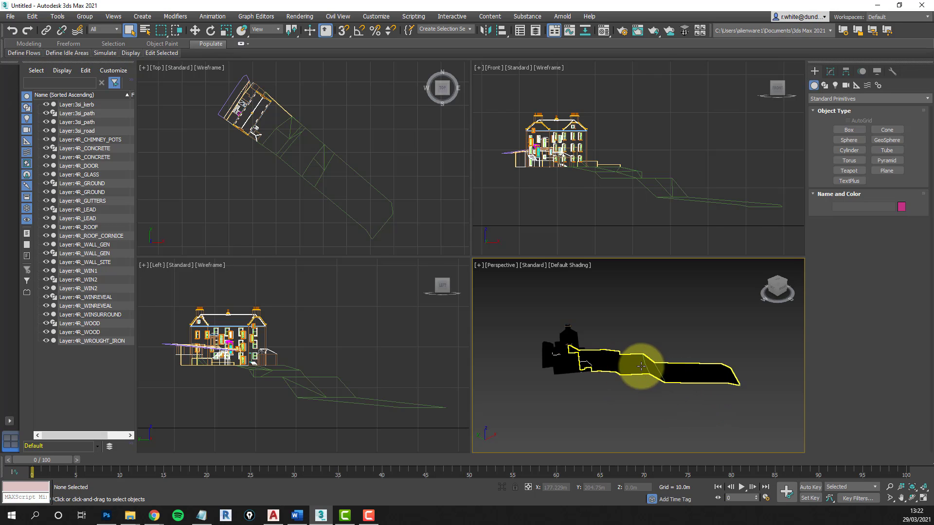
- Maximize the Perspective viewport and orbit the imported house and site to see them from the garden side
left_click(923, 500)
left_click(913, 499)
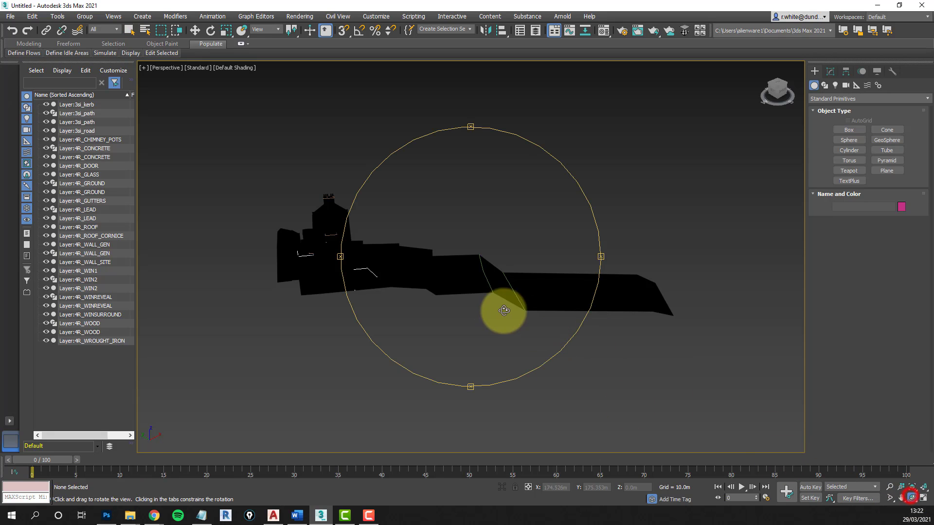
left_click_drag(505, 328, 461, 277)
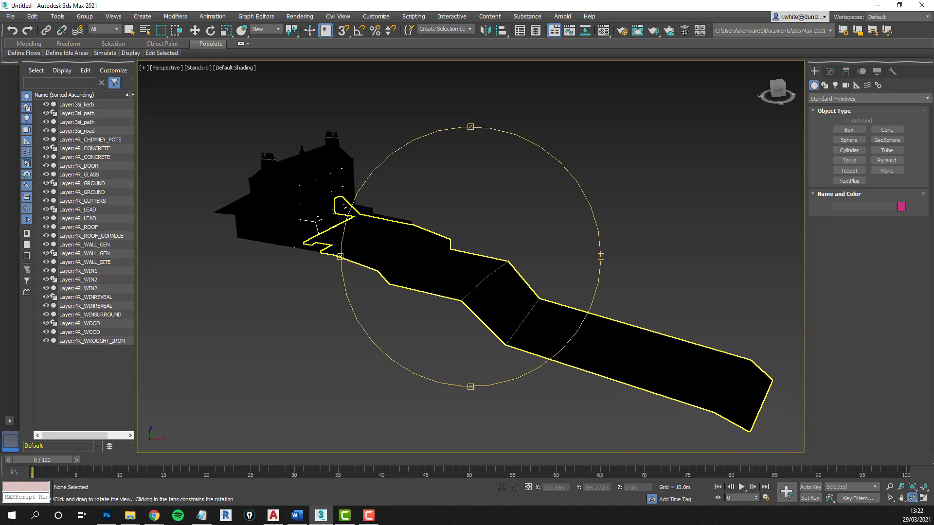
key("alt+Tab")
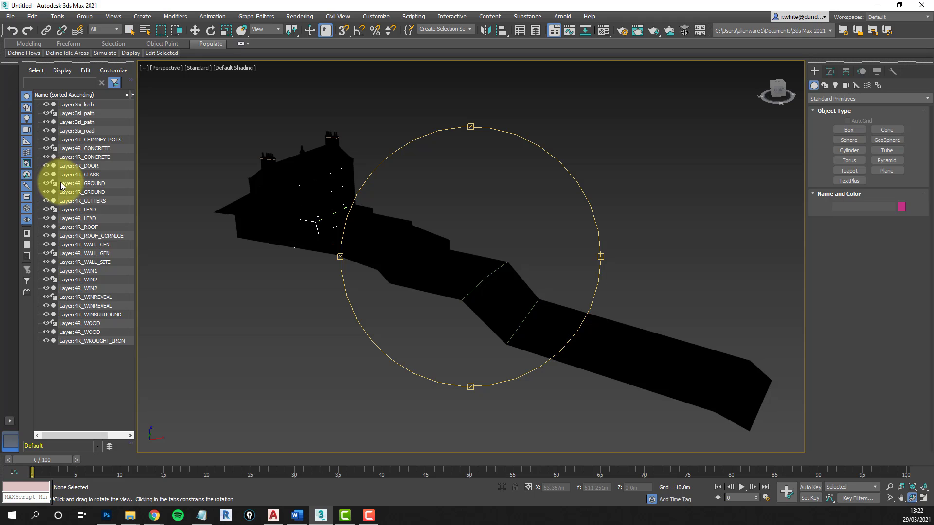
- Delete the duplicate spline shapes of Layer:3si_path, Layer:4R_CONCRETE, Layer:4R_GROUND and Layer:4R_LEAD, keeping their mesh objects
left_click(71, 114)
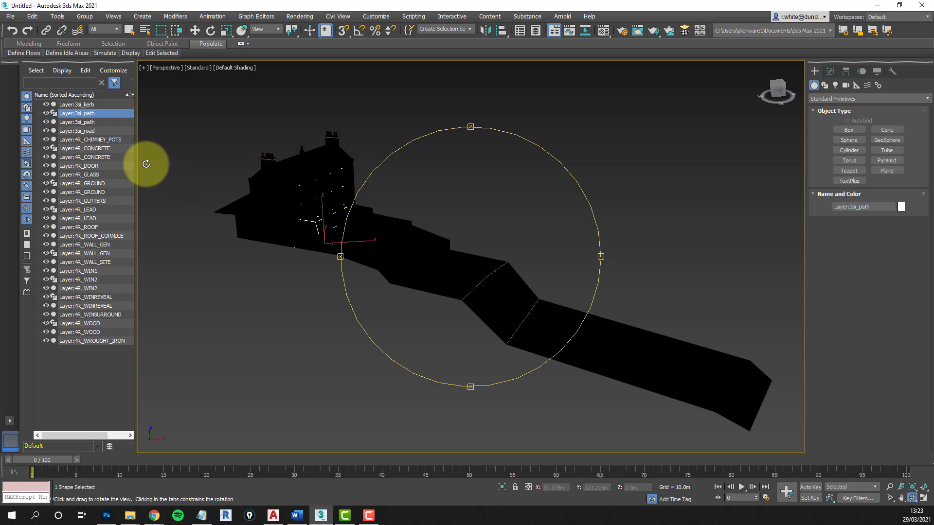
key("Delete")
left_click(78, 148)
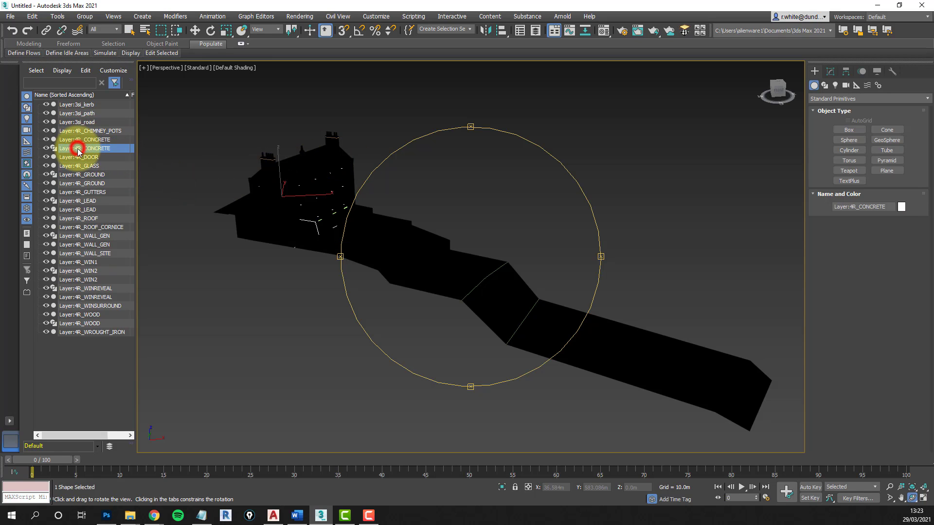
key("Delete")
left_click(75, 175)
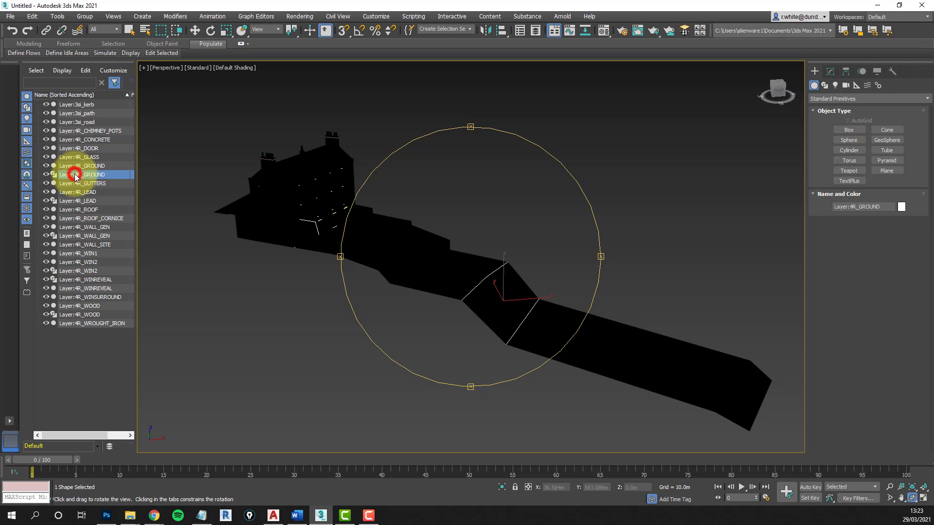
key("Delete")
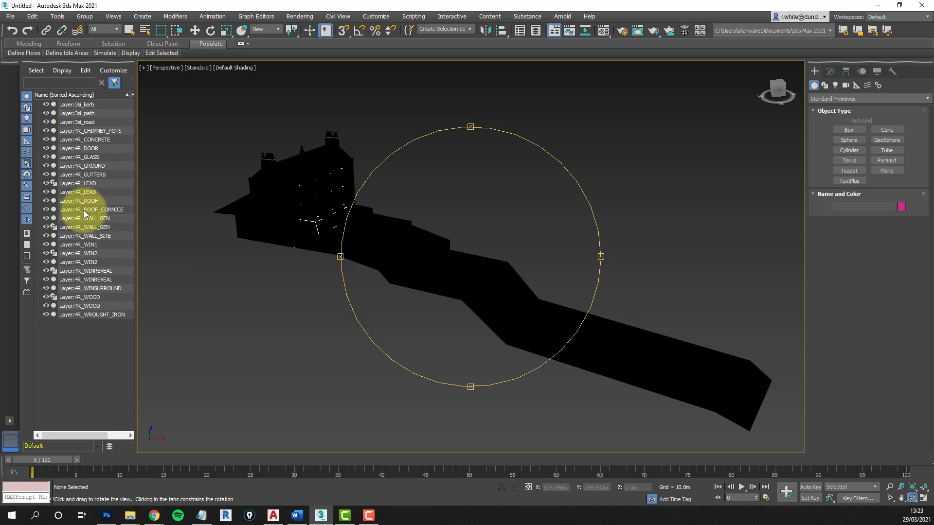
left_click(72, 184)
key("Delete")
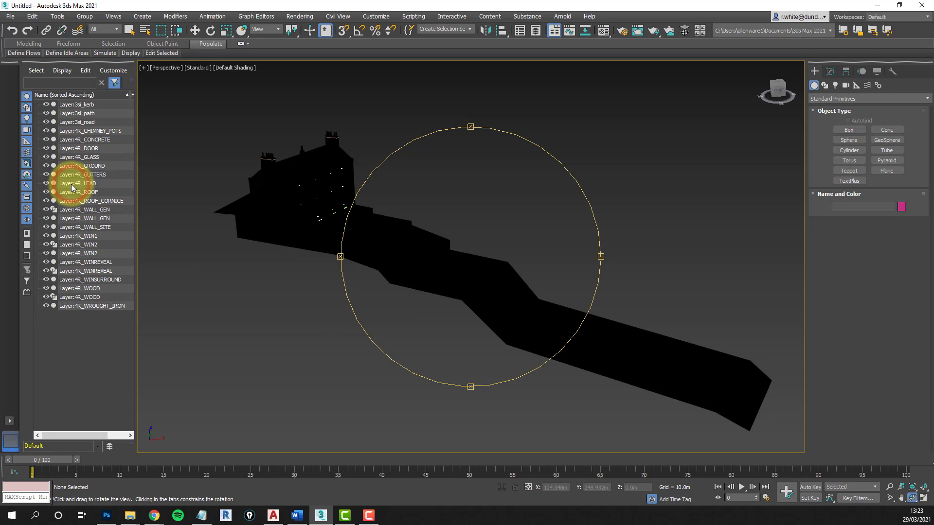
- Delete the duplicate spline shapes of Layer:4R_WALL_GEN, Layer:4R_WIN2, Layer:4R_WINREVEAL and Layer:4R_WOOD, keeping their mesh objects
left_click(74, 209)
key("Delete")
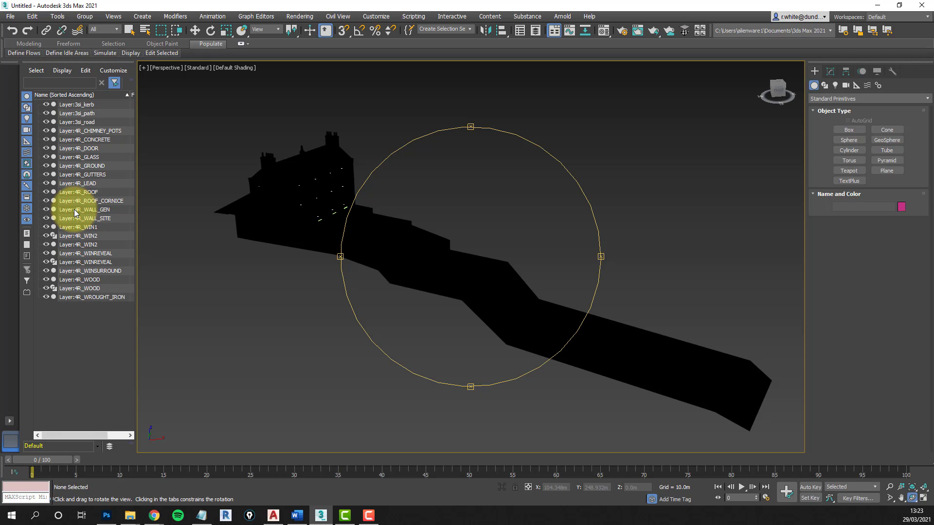
left_click(78, 236)
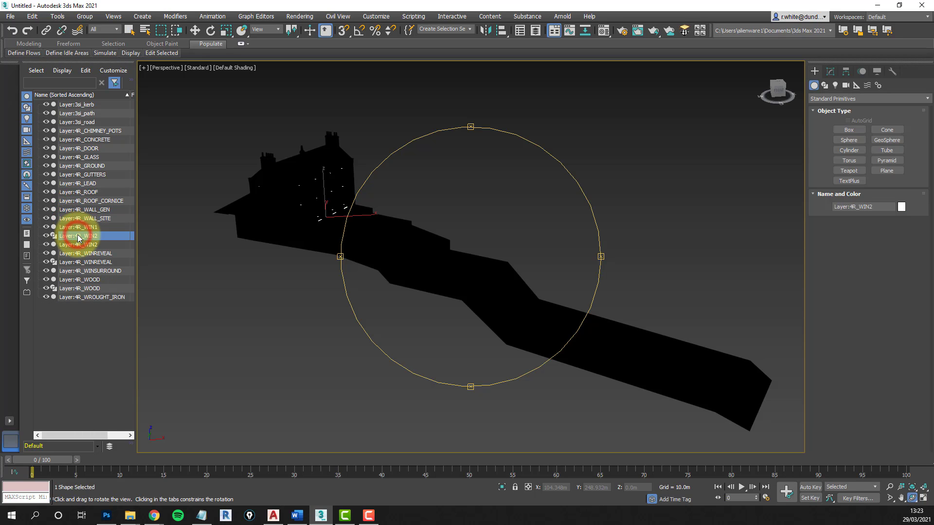
key("Delete")
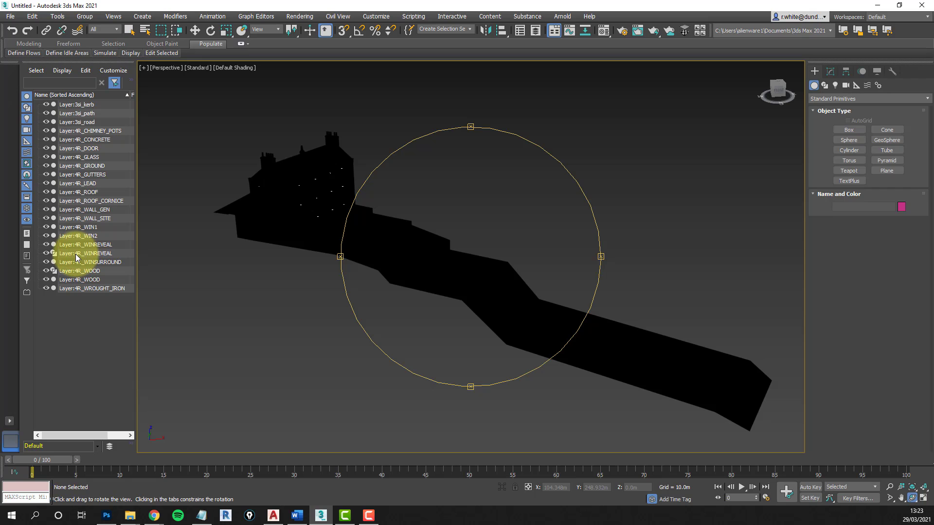
left_click(76, 254)
key("Delete")
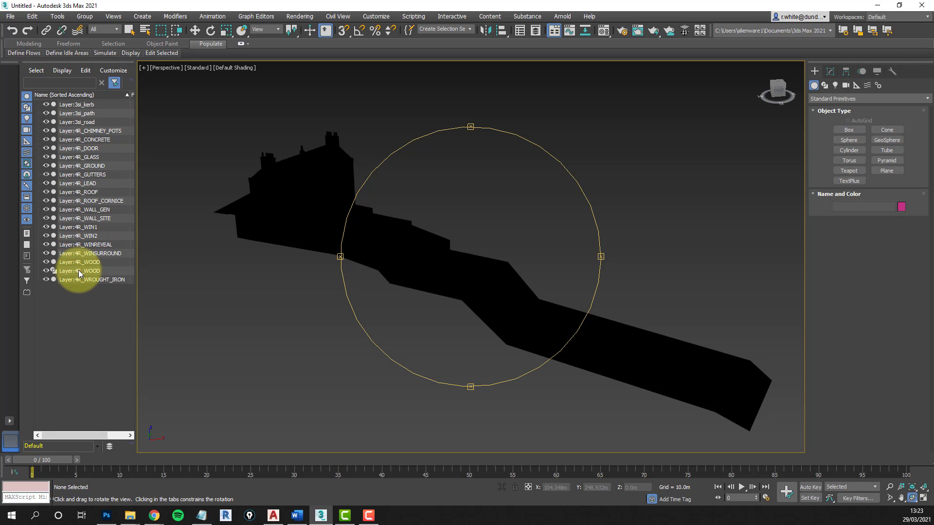
left_click_drag(429, 282, 511, 286)
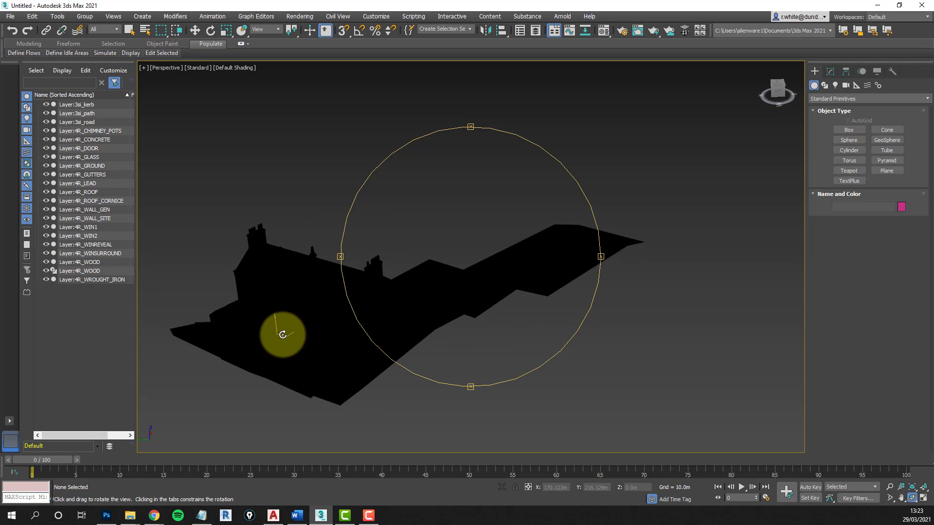
left_click(82, 271)
key("Delete")
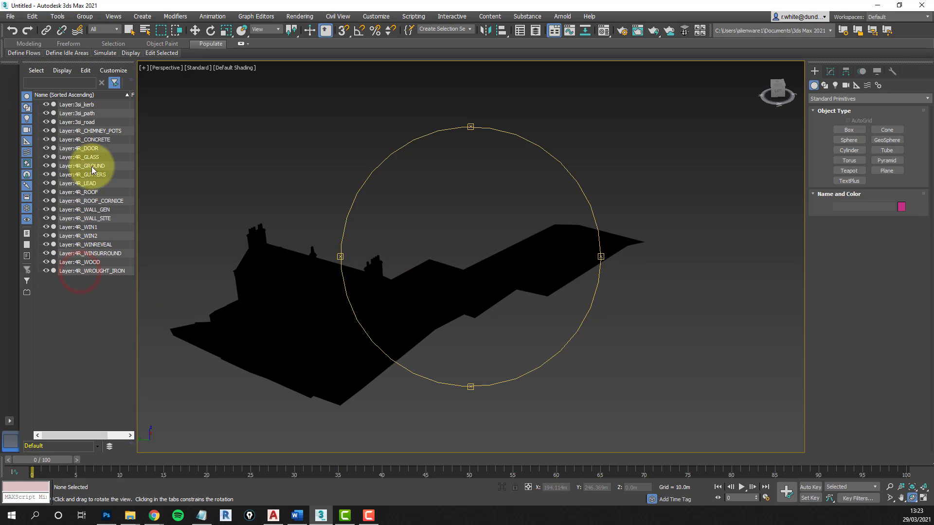
- Select every object from Layer:3si_kerb to Layer:4R_WROUGHT_IRON, inspect the highlighted model from another side, and clear the selection
left_click(78, 105)
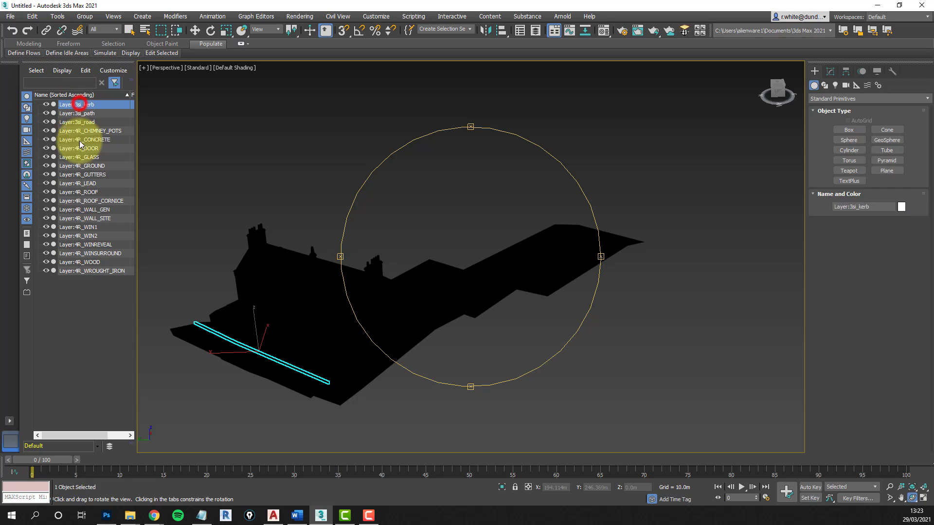
left_click(90, 271, "shift")
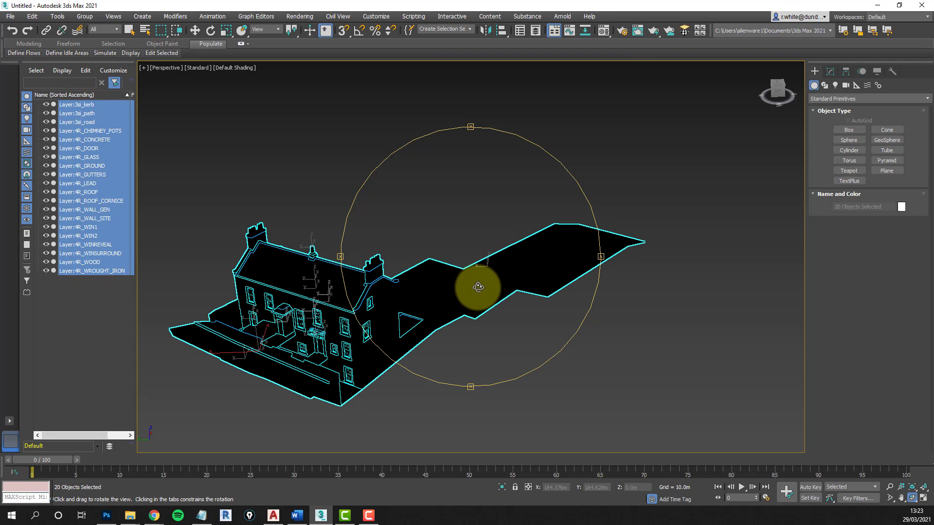
left_click_drag(476, 287, 446, 275)
scroll(444, 253, "down", 5)
scroll(446, 276, "up", 3)
middle_click_drag(446, 276, 427, 233)
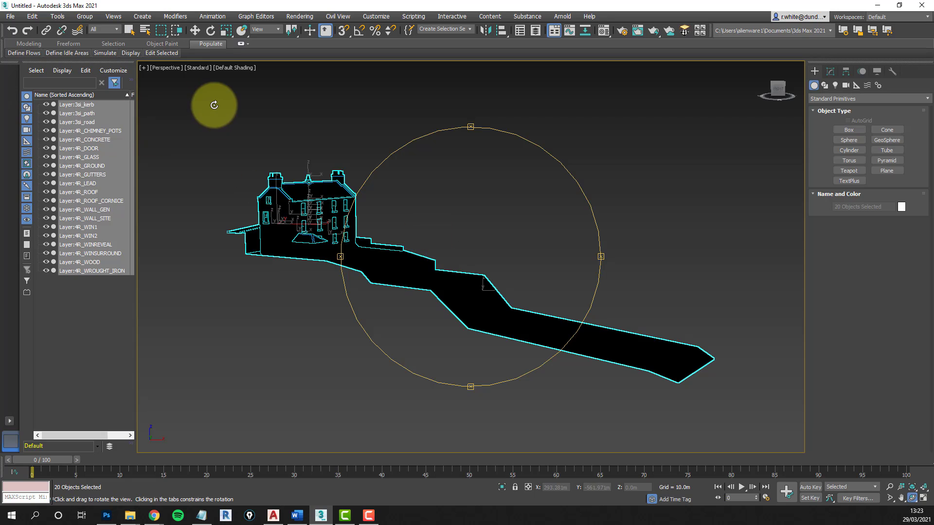
key("Escape")
left_click(227, 112)
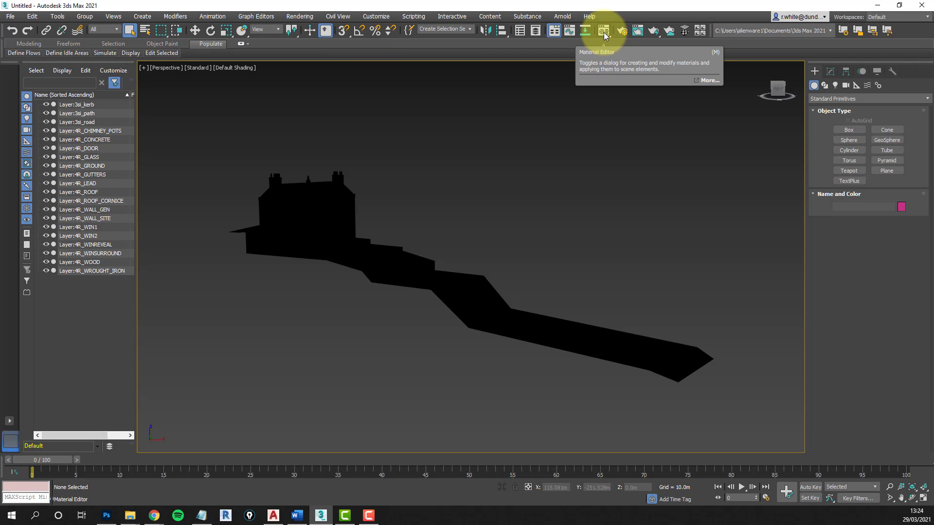
- Open the Material Editor and confirm its options with the 6 X 4 sample slot layout
left_click_drag(604, 32, 602, 49)
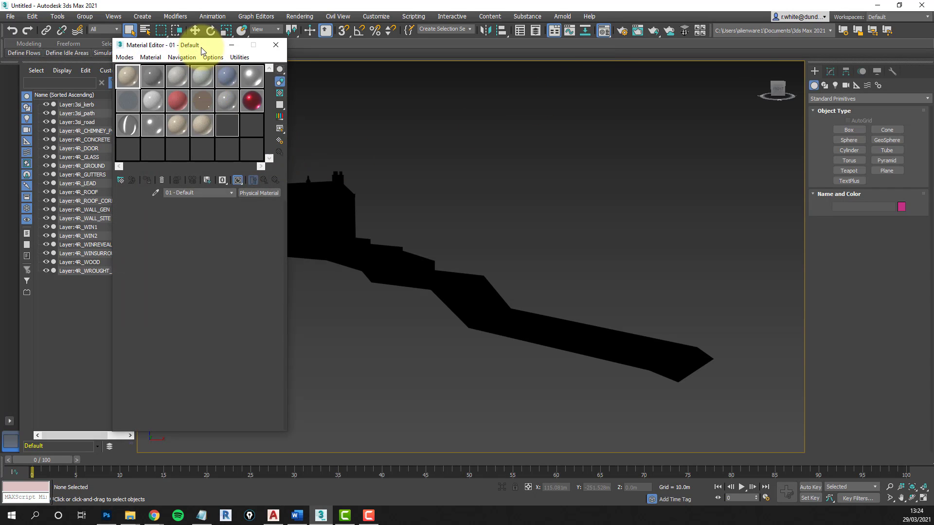
left_click_drag(201, 51, 239, 64)
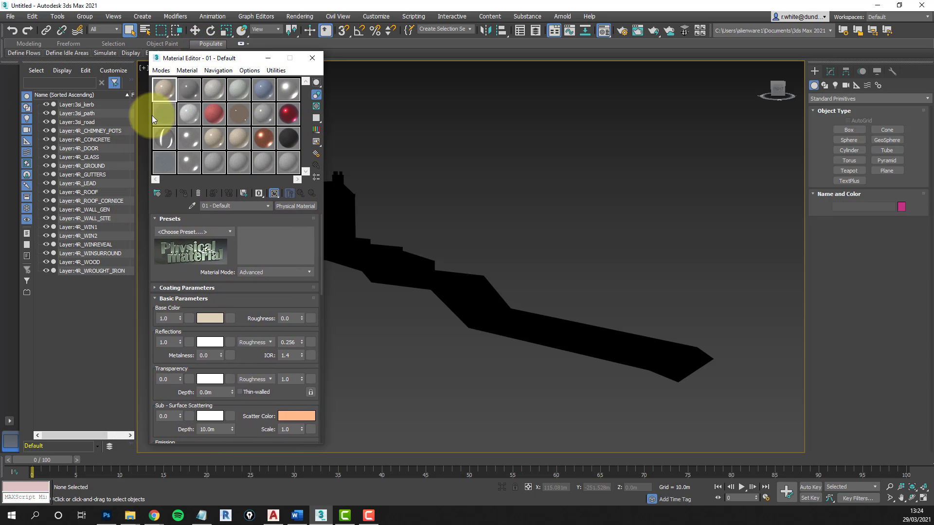
left_click(316, 156)
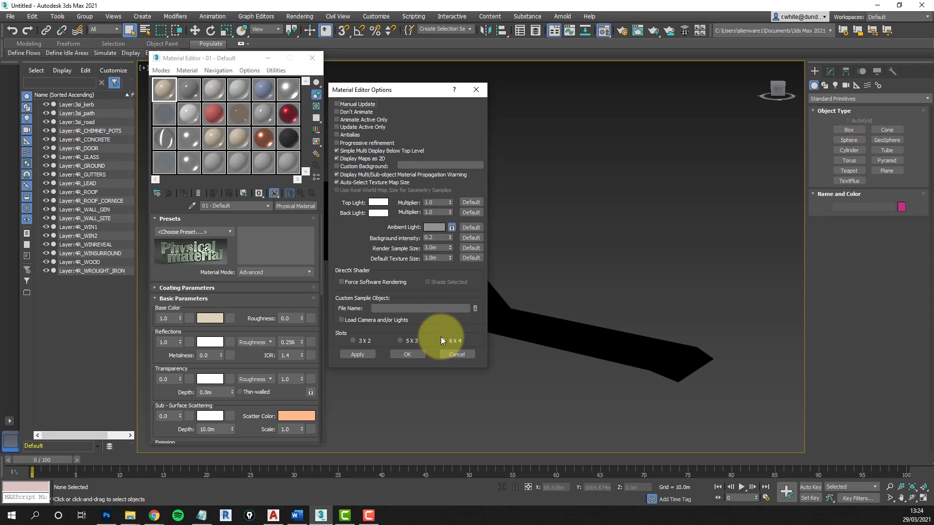
left_click(404, 353)
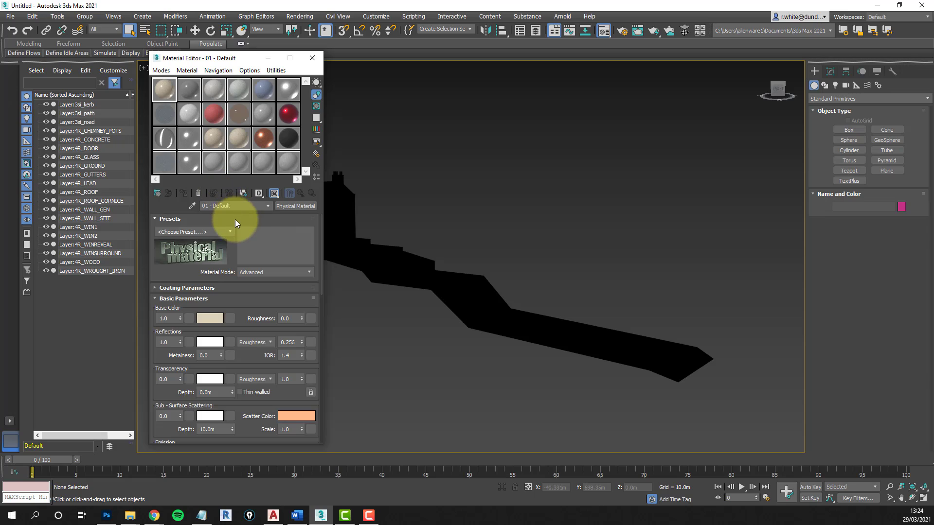
- Open the Material/Map Browser from the Material Editor and close the loaded GSM.mat material library
left_click(159, 193)
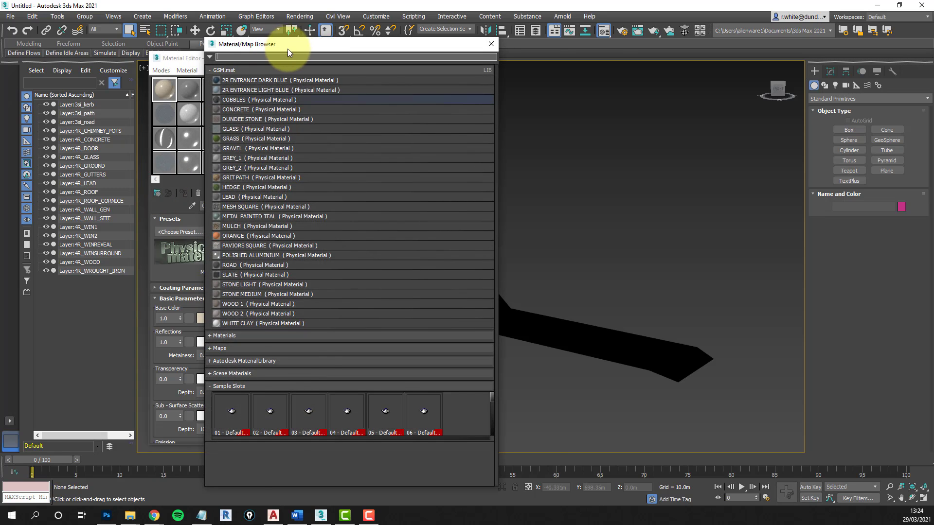
left_click_drag(288, 49, 436, 41)
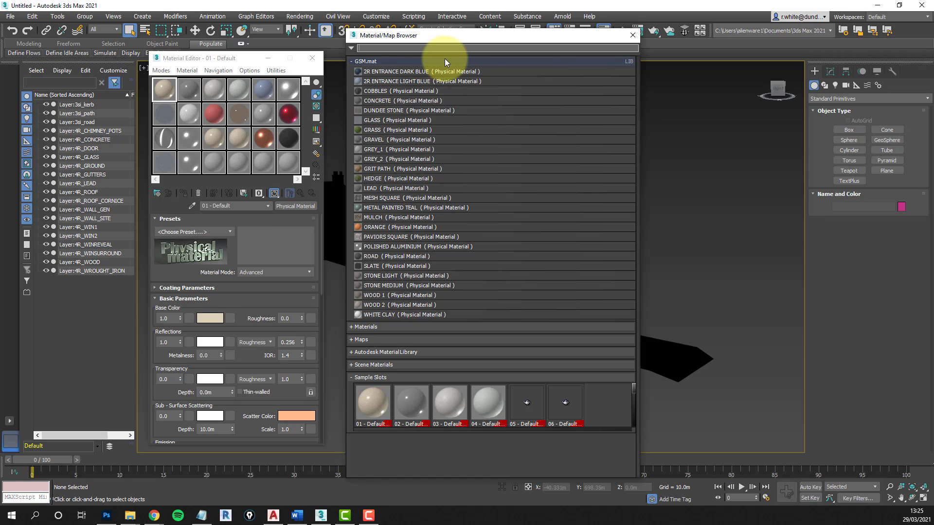
right_click(446, 60)
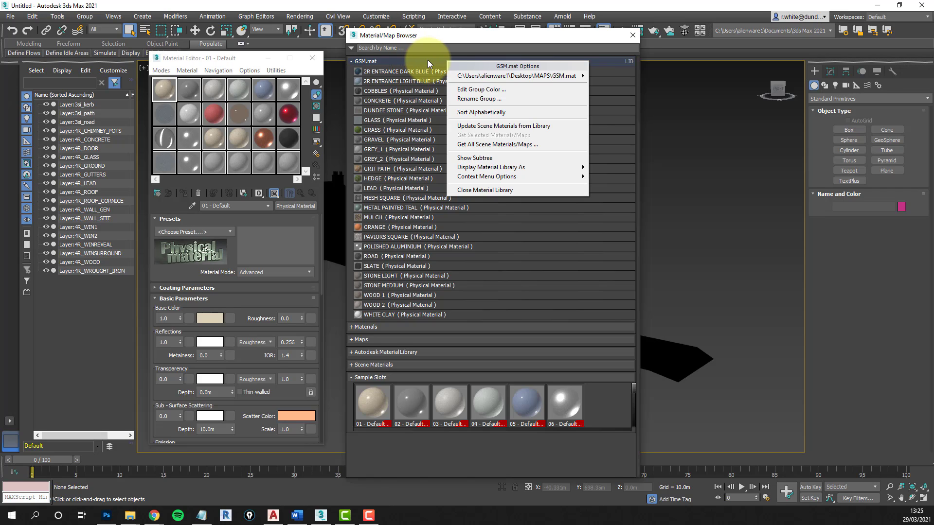
left_click(494, 192)
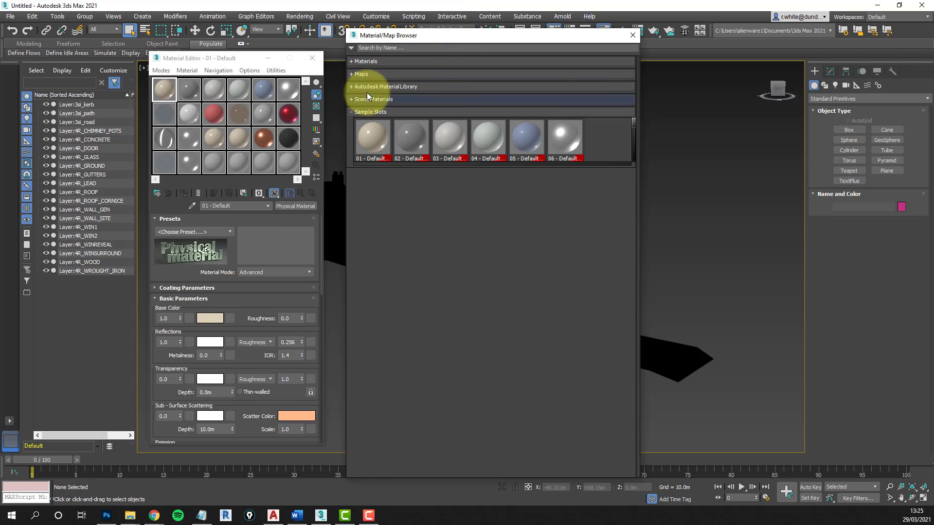
- Expand the General and Autodesk material groups in the Material/Map Browser to review the built-in material types
left_click(352, 61)
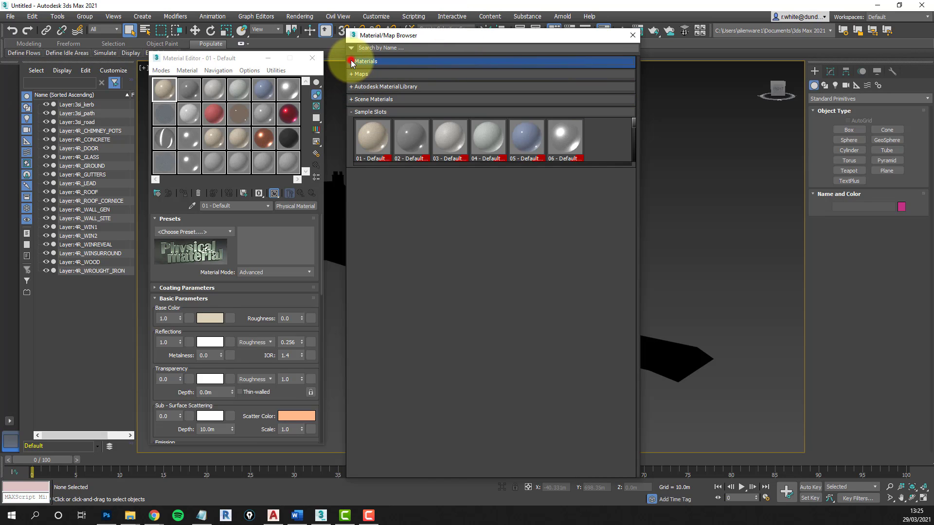
left_click(358, 71)
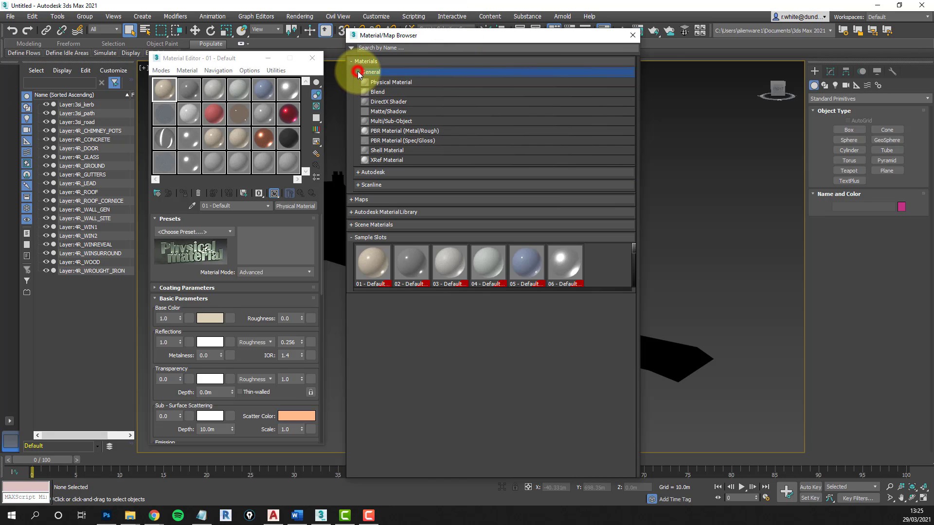
left_click(360, 173)
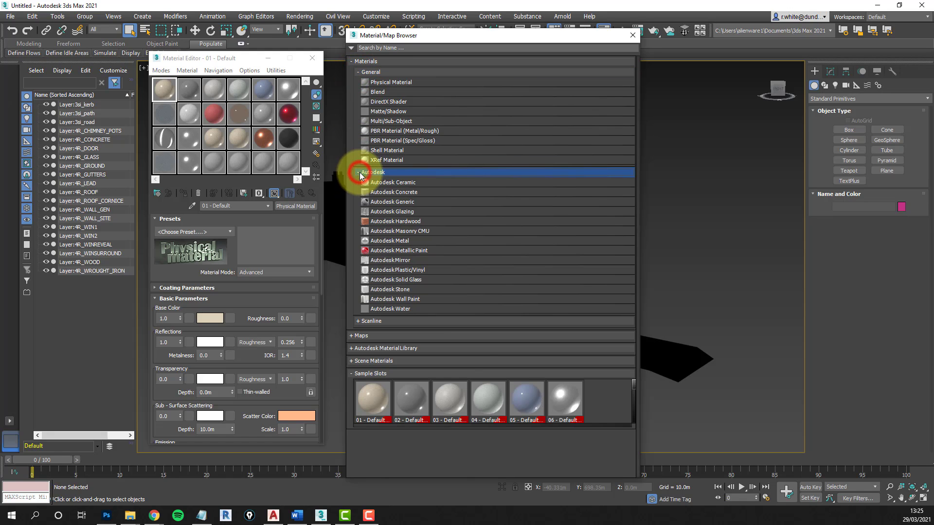
mouse_move(500, 37)
left_mouse_down()
mouse_move(497, 78)
mouse_move(500, 28)
mouse_move(491, 33)
left_mouse_up()
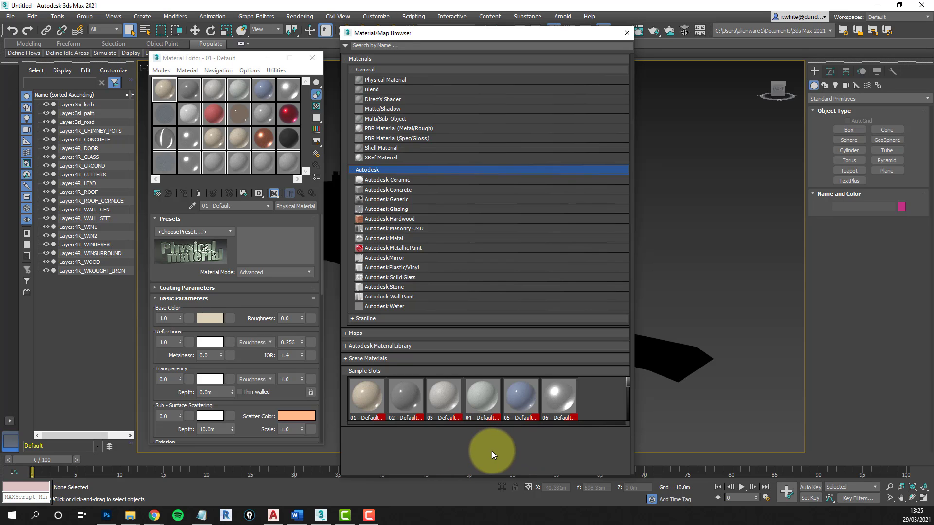
- Open the material library GSM.mat from the MAPS folder on the Desktop in the Material/Map Browser
right_click(477, 449)
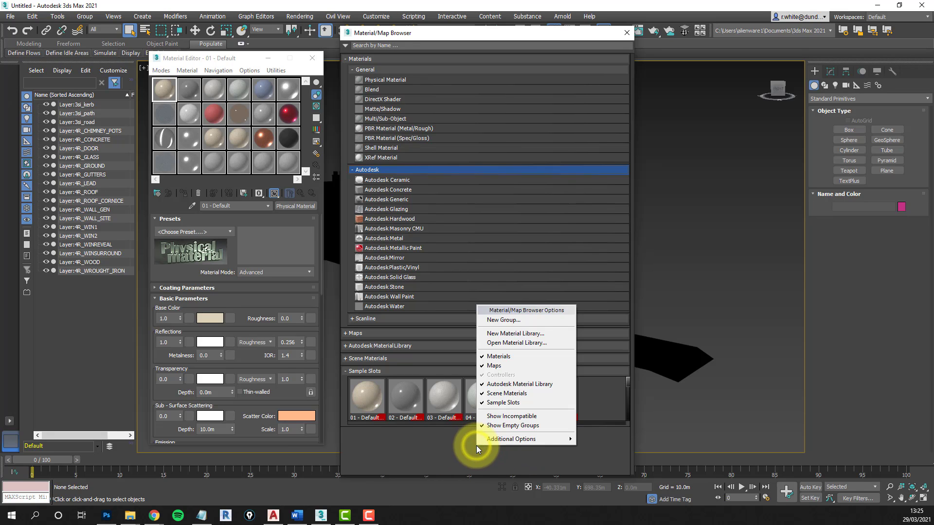
left_click(509, 343)
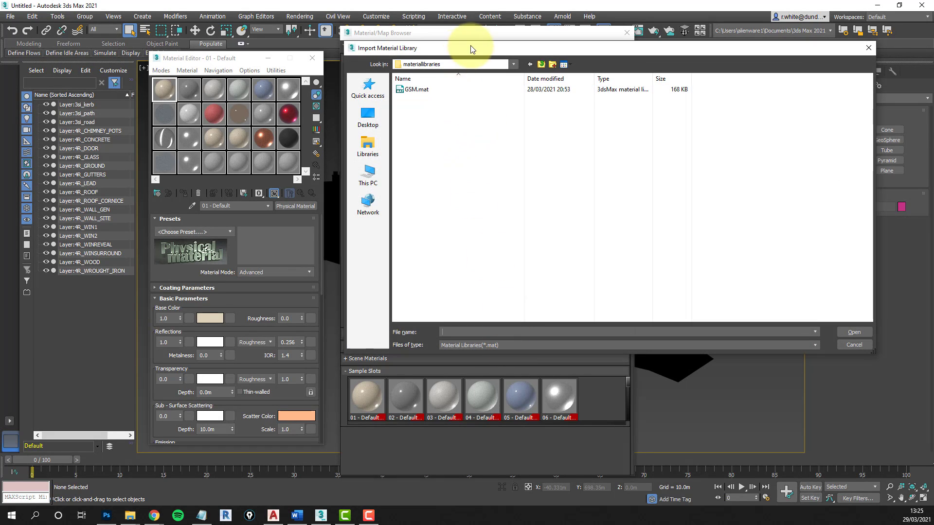
left_click_drag(470, 48, 464, 67)
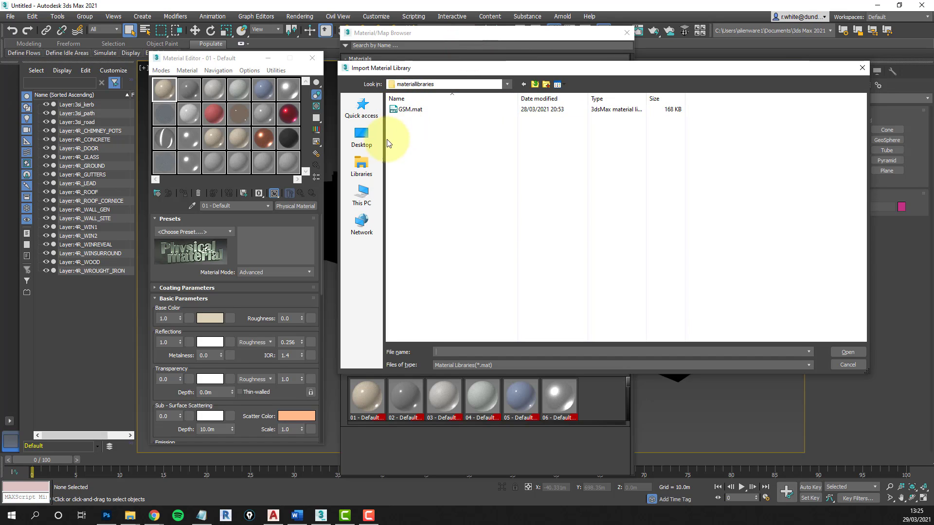
left_click(362, 141)
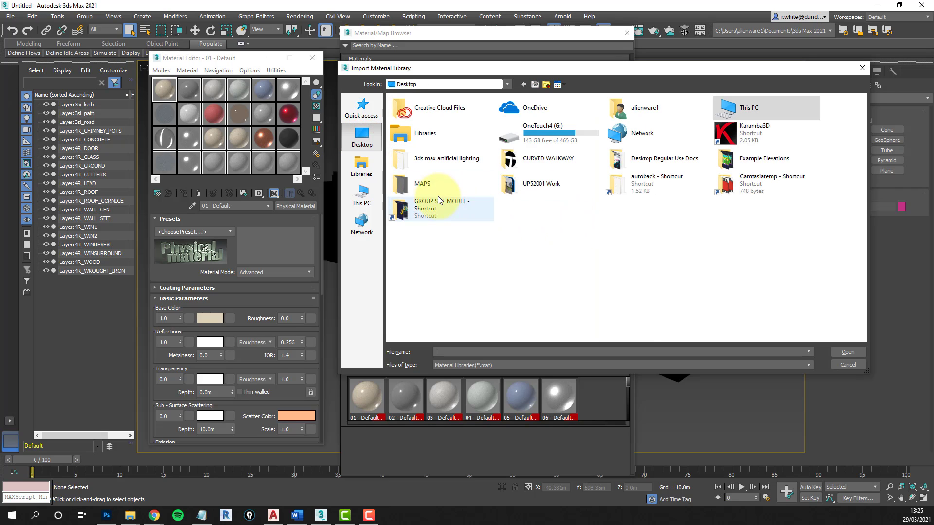
double_click(416, 184)
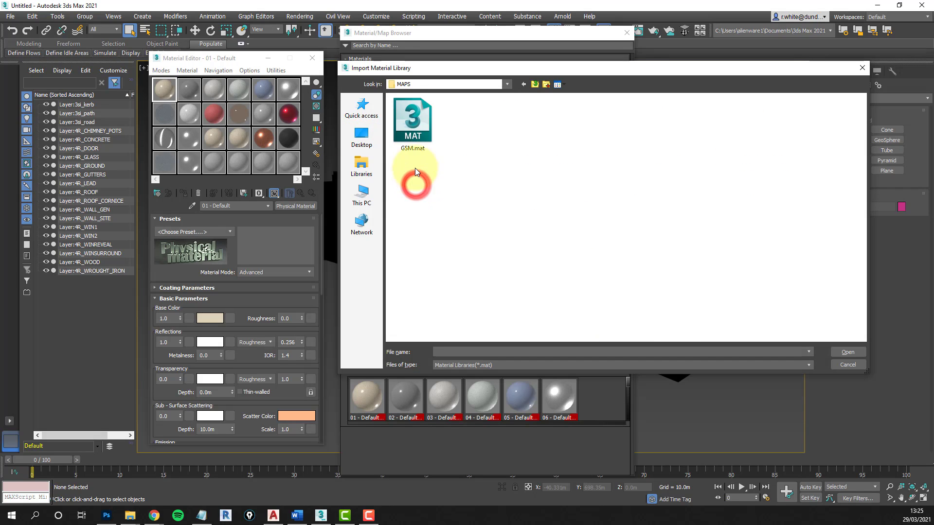
left_click(410, 121)
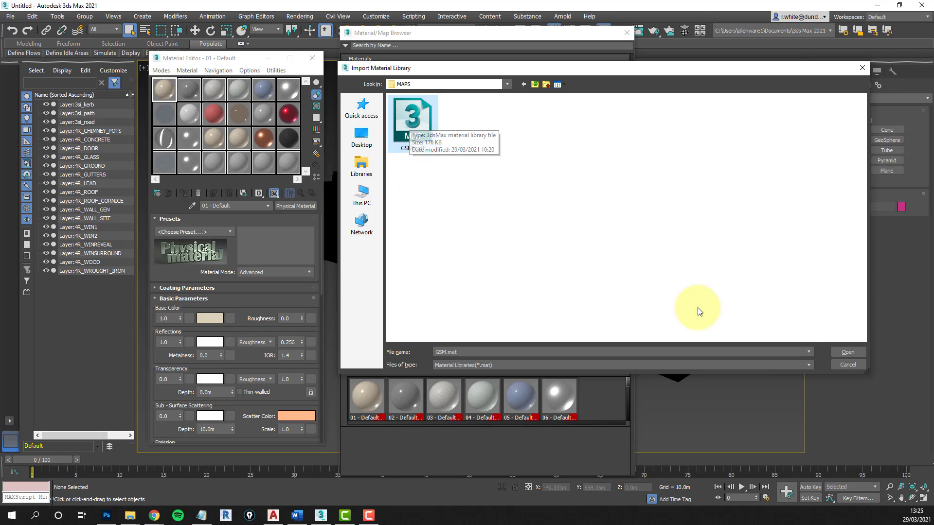
left_click(849, 353)
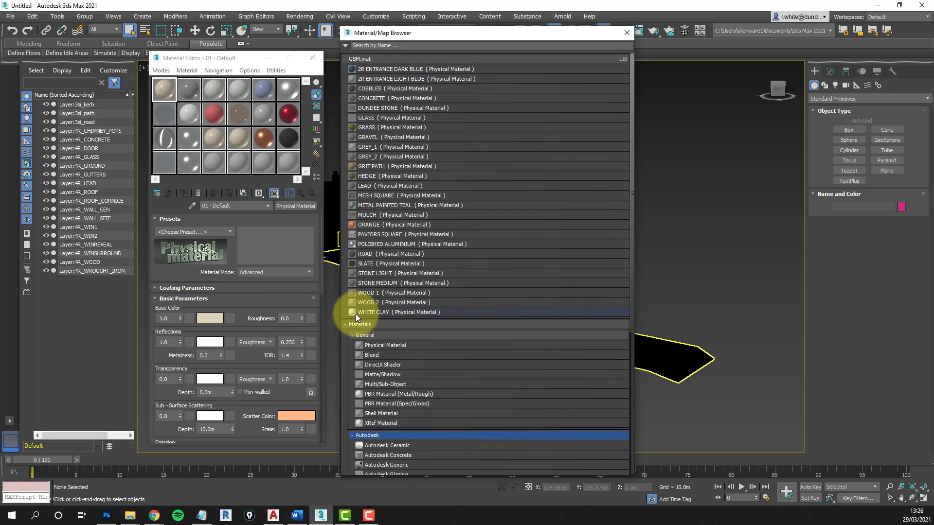
- Load the WHITE CLAY library material into the first sample slot, close the Material/Map Browser and uncover the model
left_click_drag(353, 315, 162, 95)
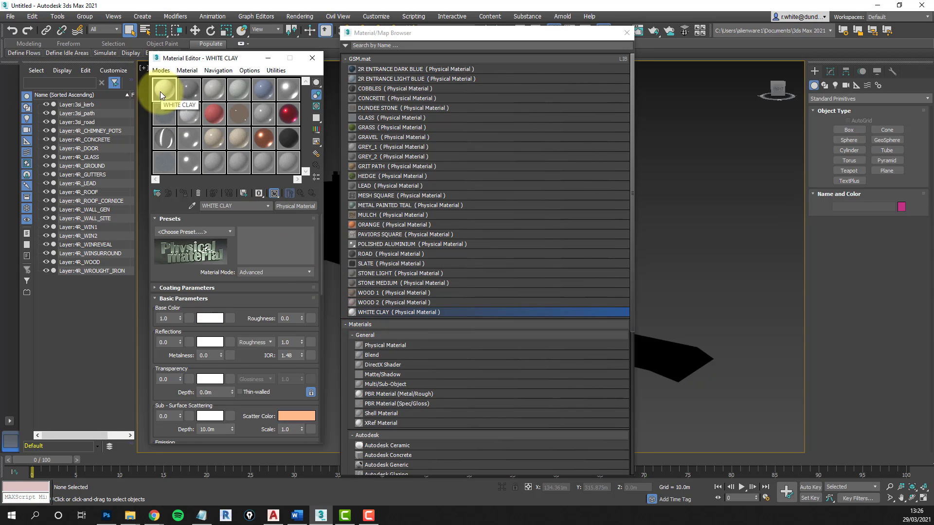
left_click(627, 34)
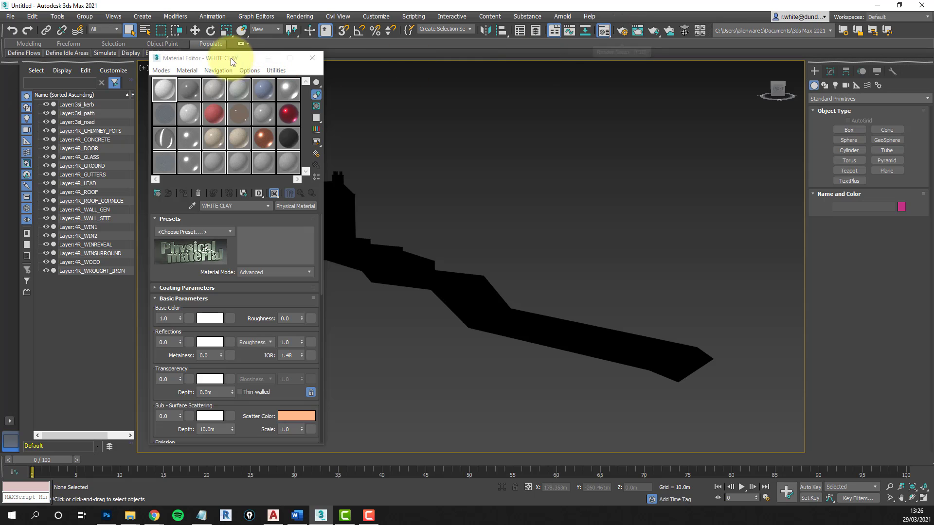
left_click_drag(231, 59, 118, 52)
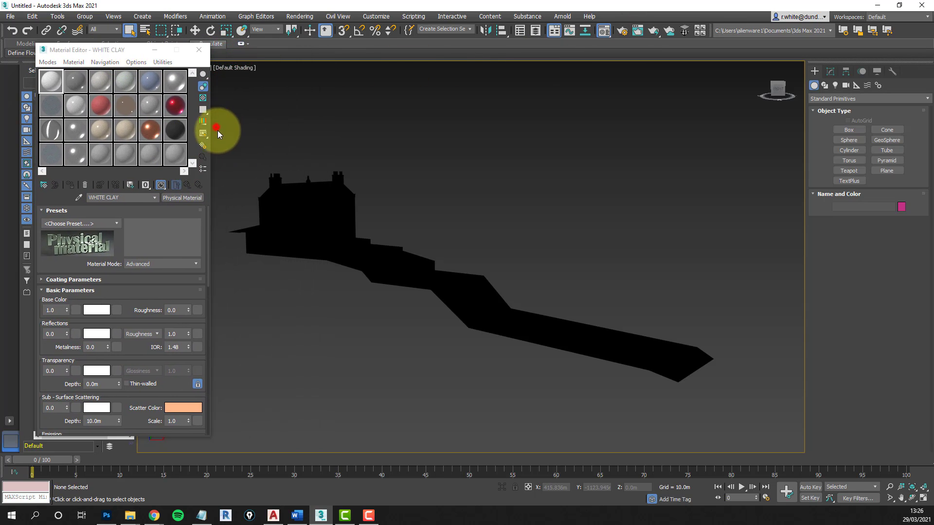
- Select the whole building model and assign the WHITE CLAY material to the selection
left_click_drag(216, 127, 738, 407)
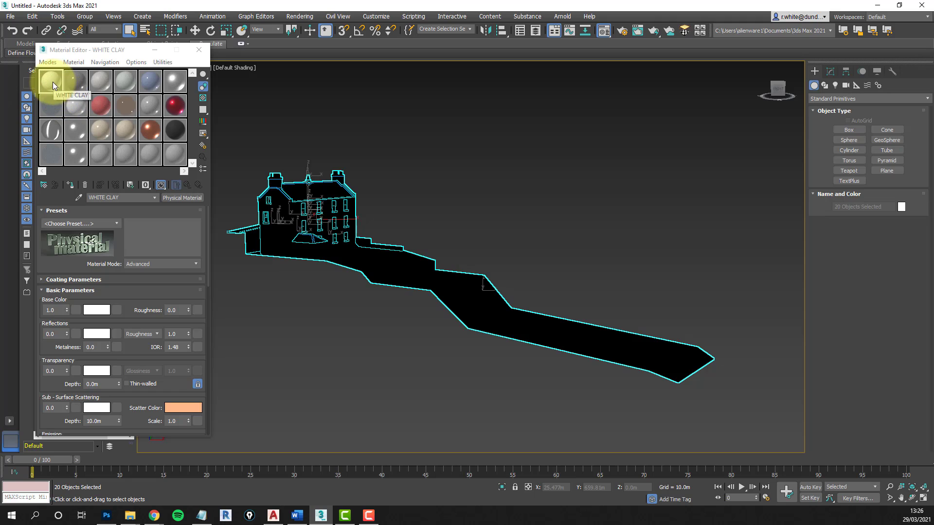
left_click_drag(51, 80, 404, 270)
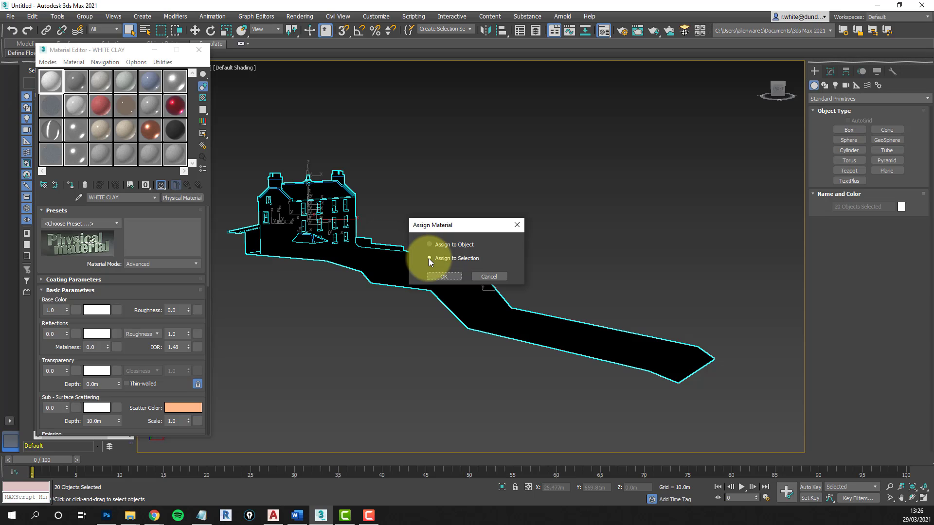
left_click(442, 275)
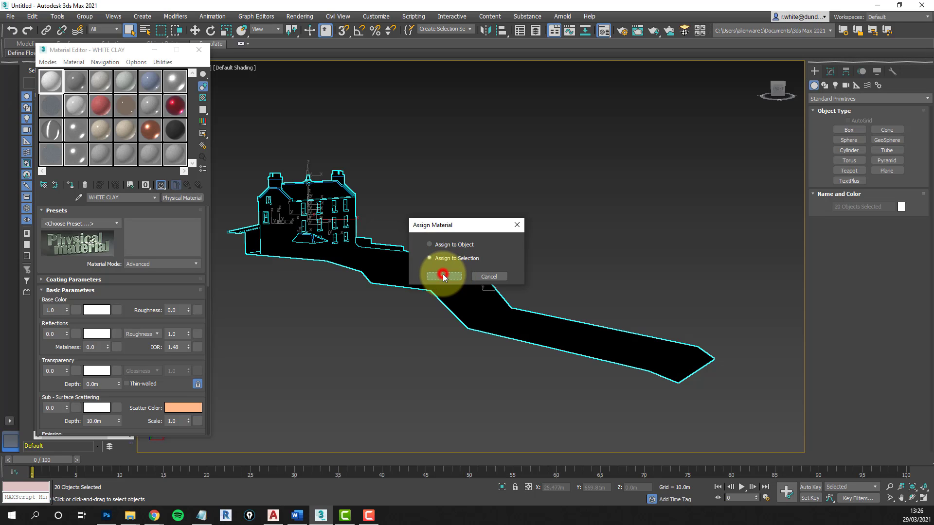
- Turn on Edged Faces for the perspective view of the house front and clear the object selection
left_click(913, 498)
mouse_move(485, 294)
left_mouse_down()
mouse_move(474, 324)
mouse_move(463, 319)
mouse_move(483, 302)
mouse_move(477, 279)
mouse_move(474, 326)
mouse_move(513, 304)
mouse_move(459, 331)
mouse_move(441, 322)
mouse_move(448, 309)
mouse_move(490, 309)
mouse_move(532, 282)
mouse_move(553, 296)
mouse_move(535, 308)
left_mouse_up()
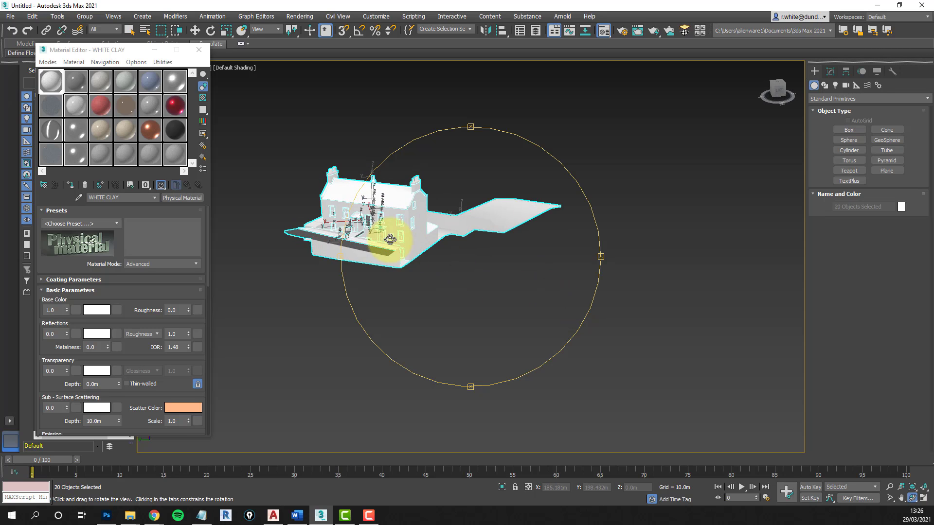
scroll(390, 239, "up", 5)
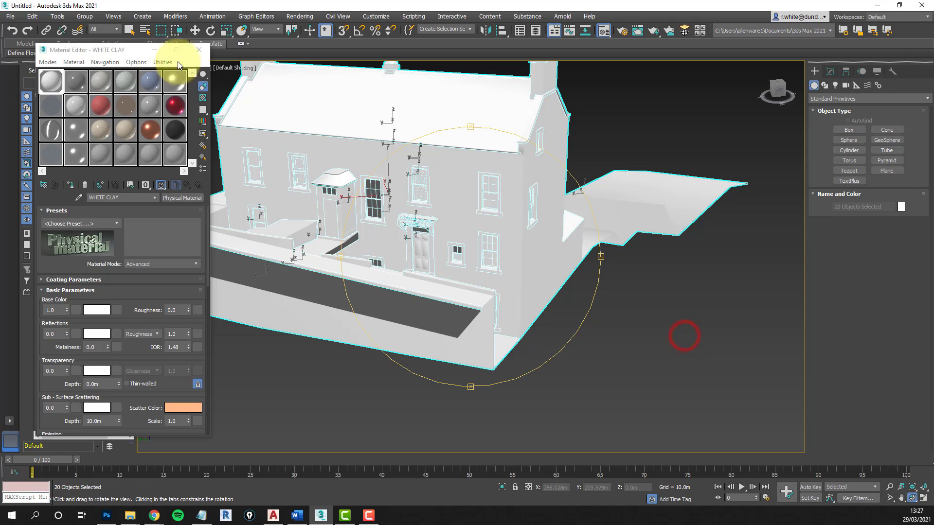
left_click_drag(111, 50, 86, 57)
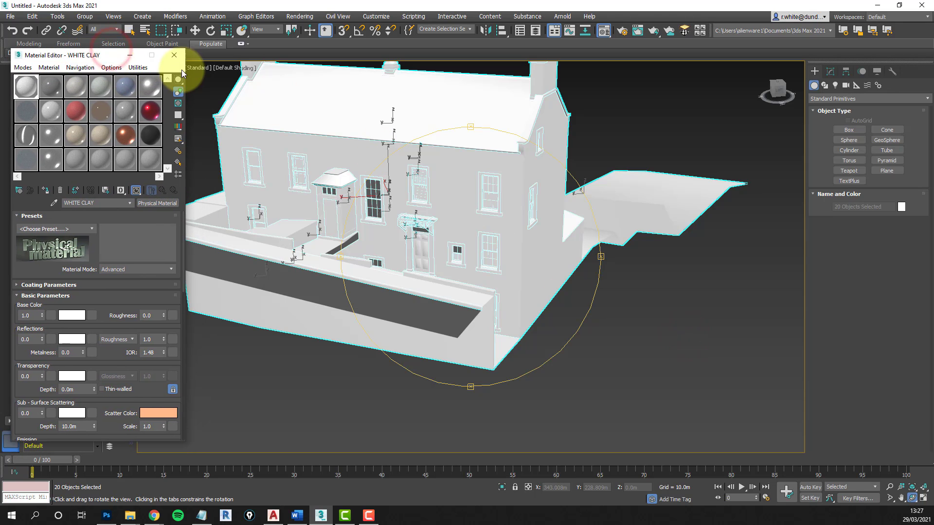
left_click(228, 68)
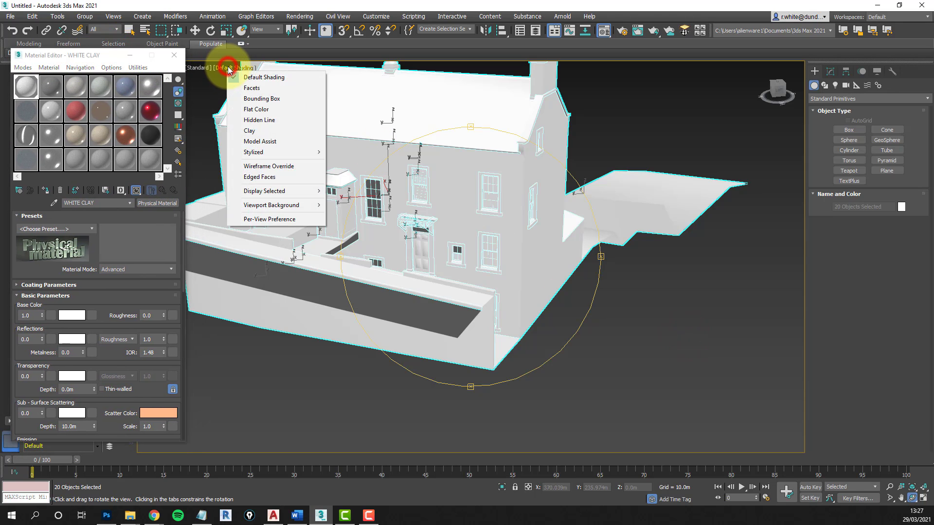
left_click(271, 178)
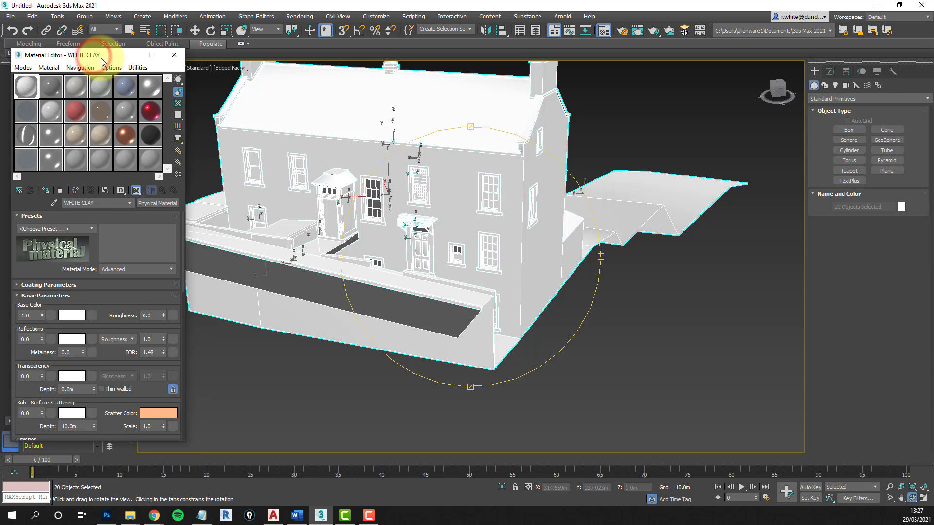
left_click_drag(95, 59, 232, 62)
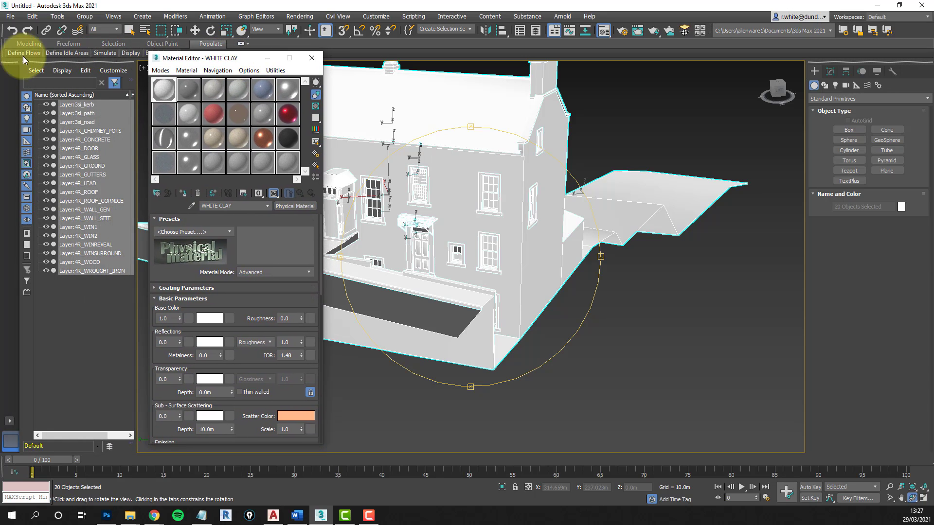
left_click(128, 30)
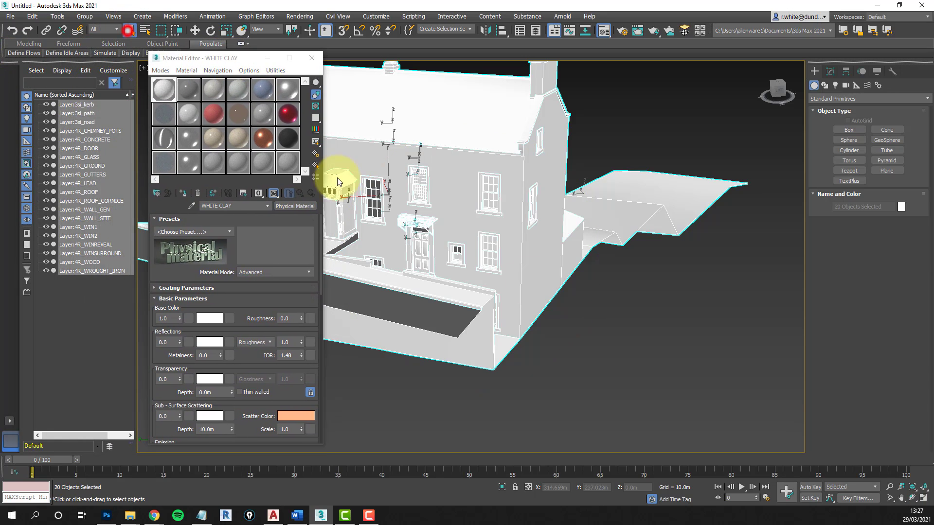
left_click(618, 337)
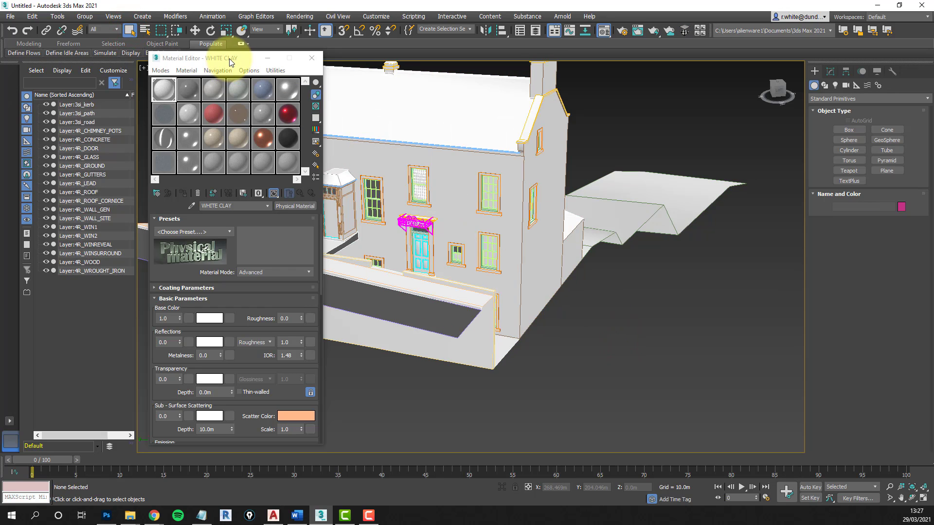
- Examine the coloured edges of the front door, windows and porch roof up close on the house facade
left_click_drag(229, 59, 126, 64)
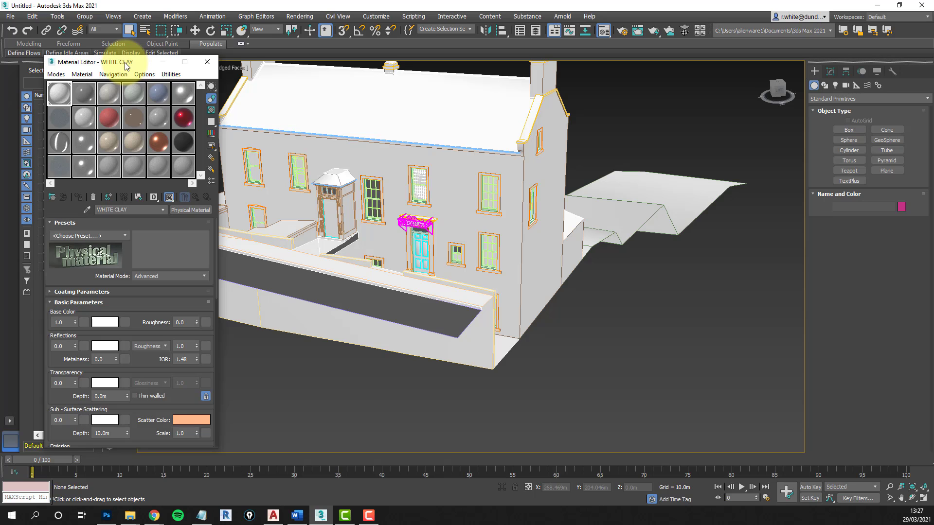
scroll(416, 265, "up", 6)
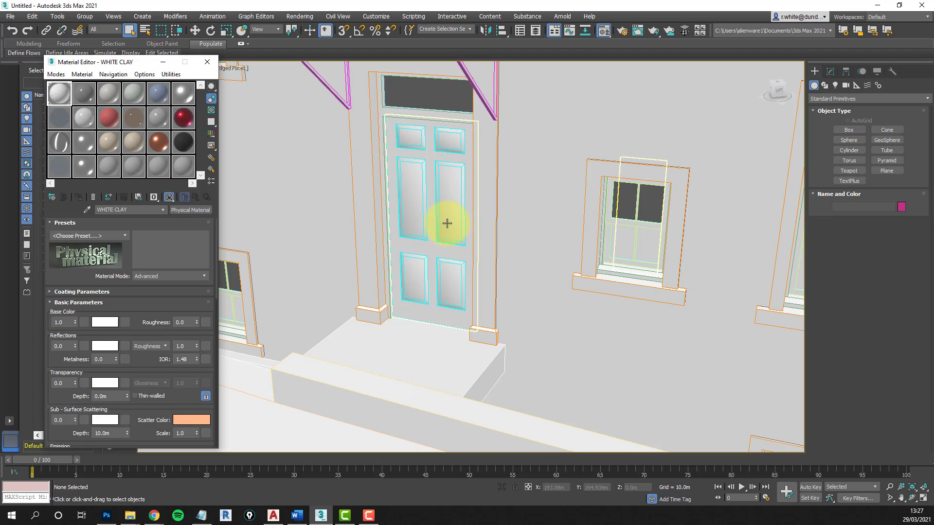
scroll(447, 223, "down", 5)
middle_click_drag(387, 205, 563, 368)
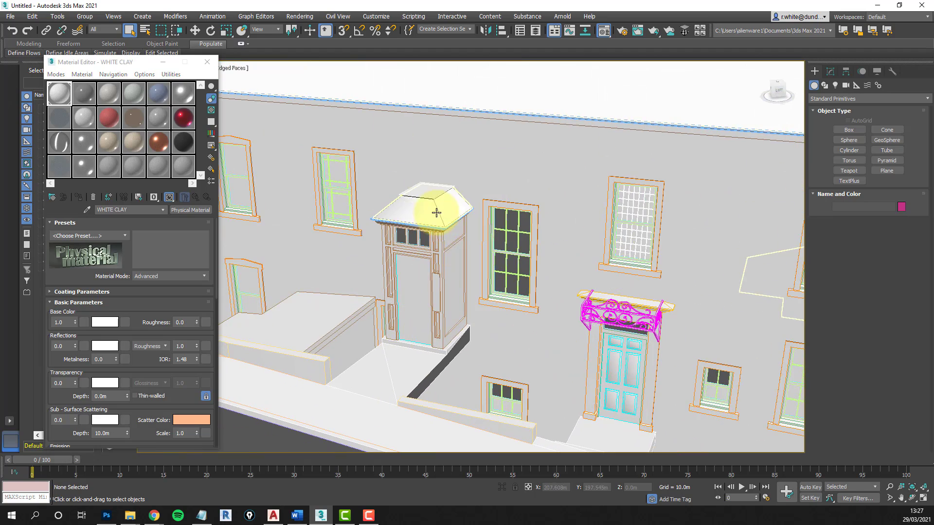
scroll(430, 214, "up", 4)
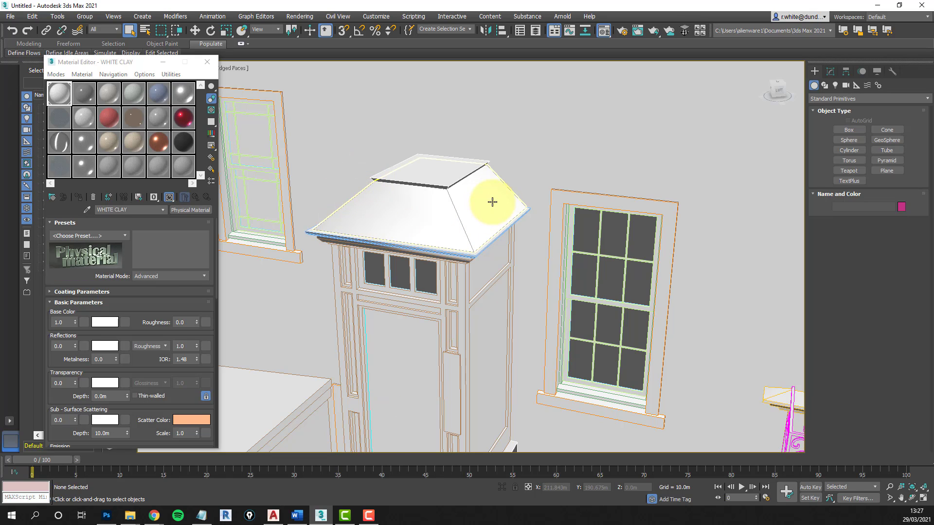
scroll(492, 201, "down", 5)
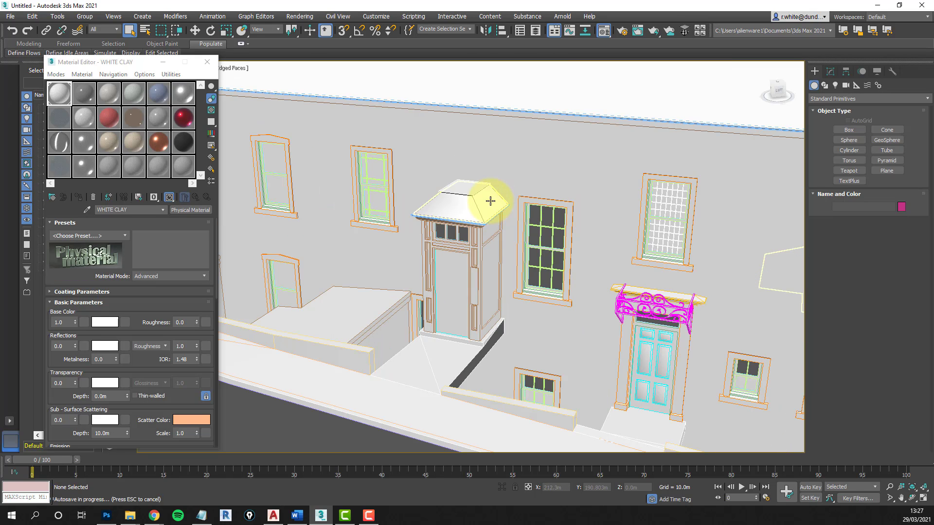
scroll(479, 208, "up", 5)
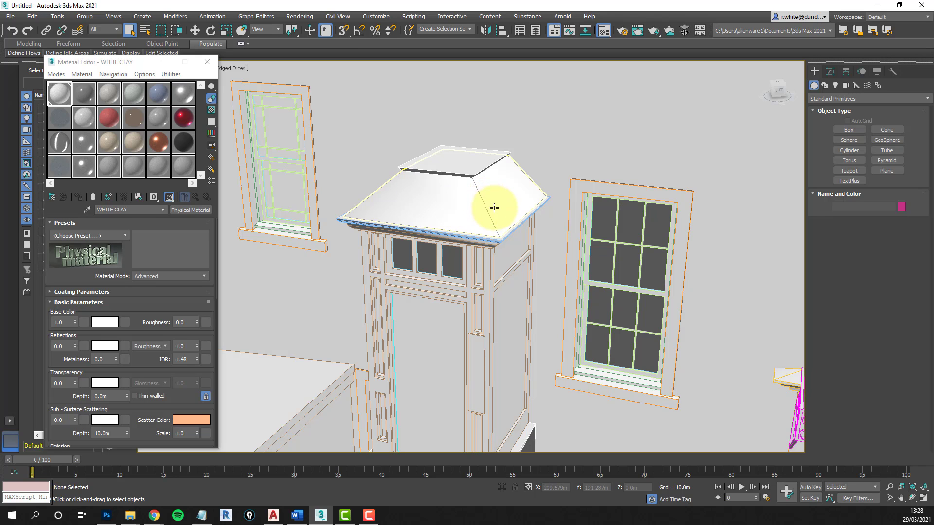
- Examine the shading and edges of the porch, front door panels and gable corner from several angles around the house
middle_click_drag(656, 351, 475, 222)
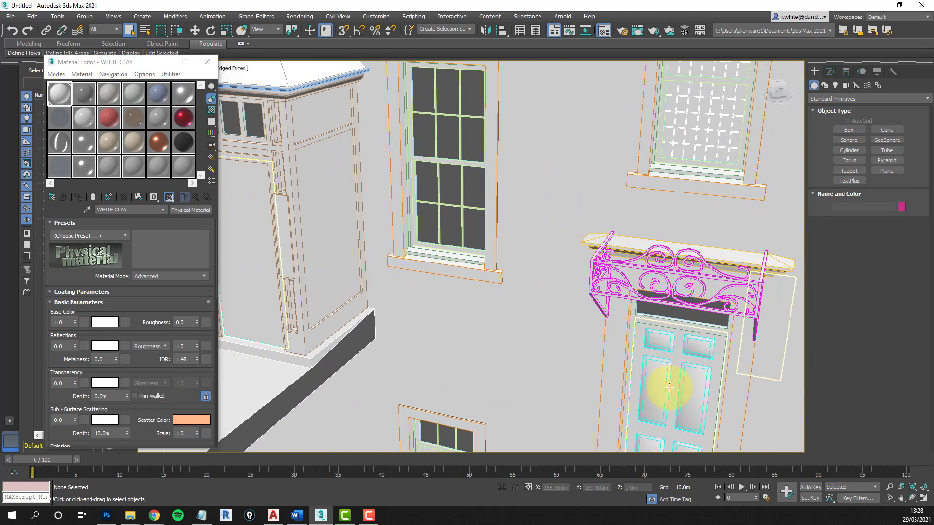
scroll(653, 392, "up", 5)
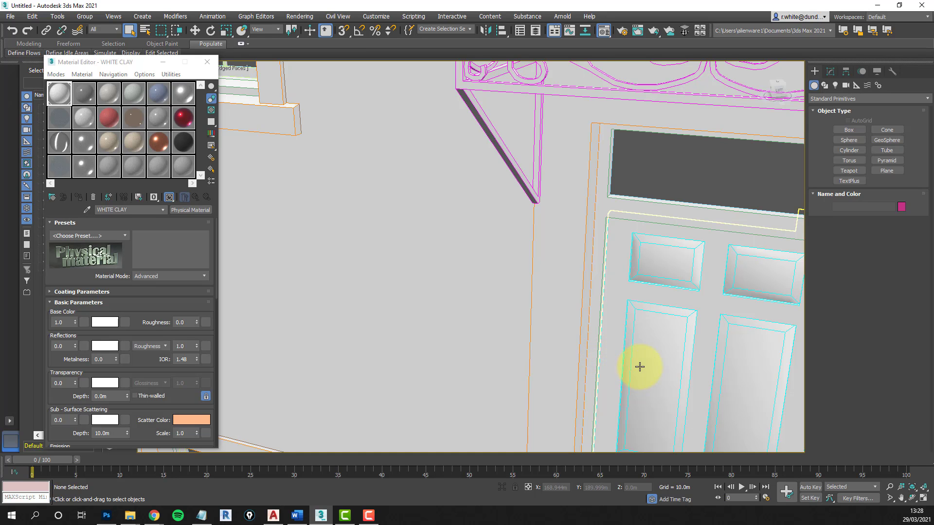
scroll(621, 327, "down", 10)
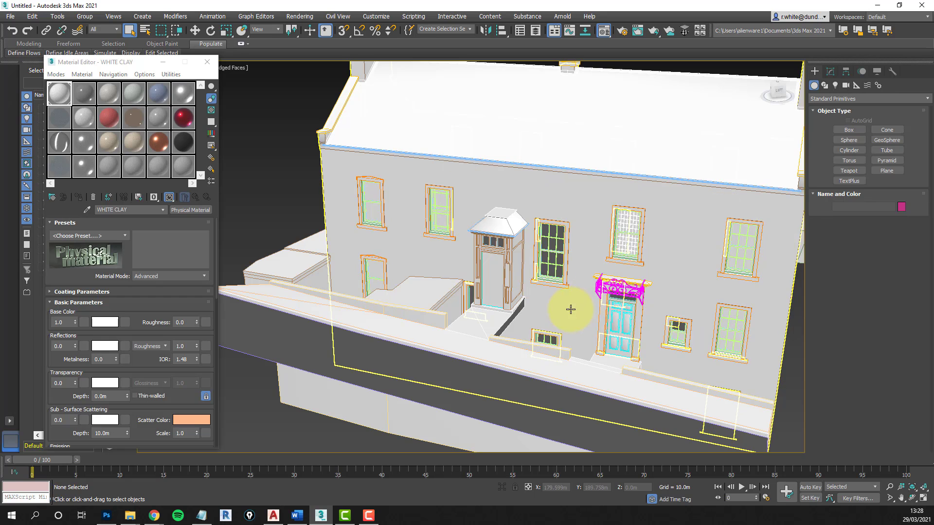
middle_click_drag(559, 314, 565, 273)
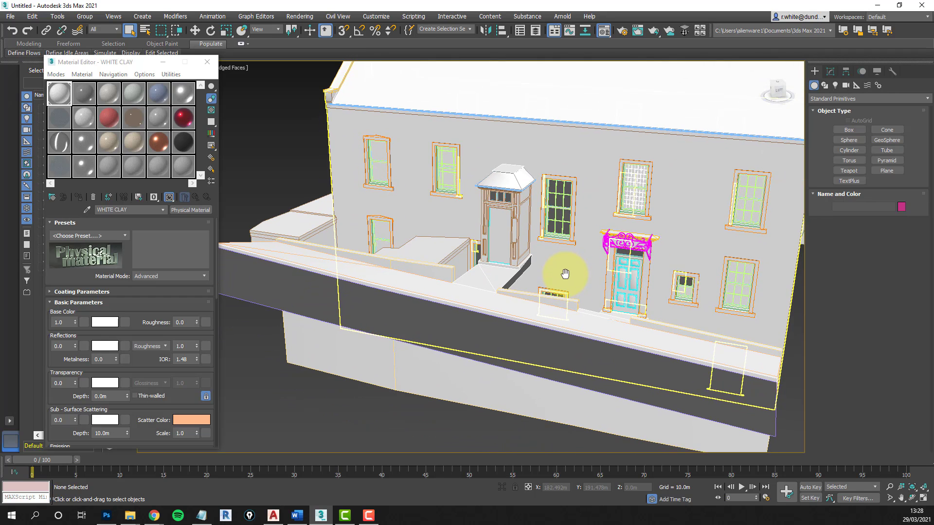
middle_click_drag(658, 297, 646, 292)
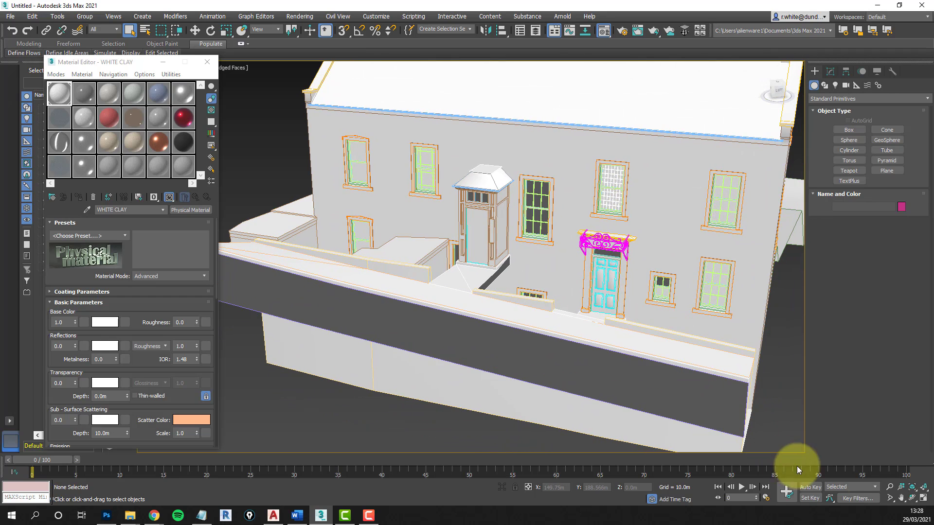
left_click(912, 497)
left_click_drag(729, 373, 506, 276)
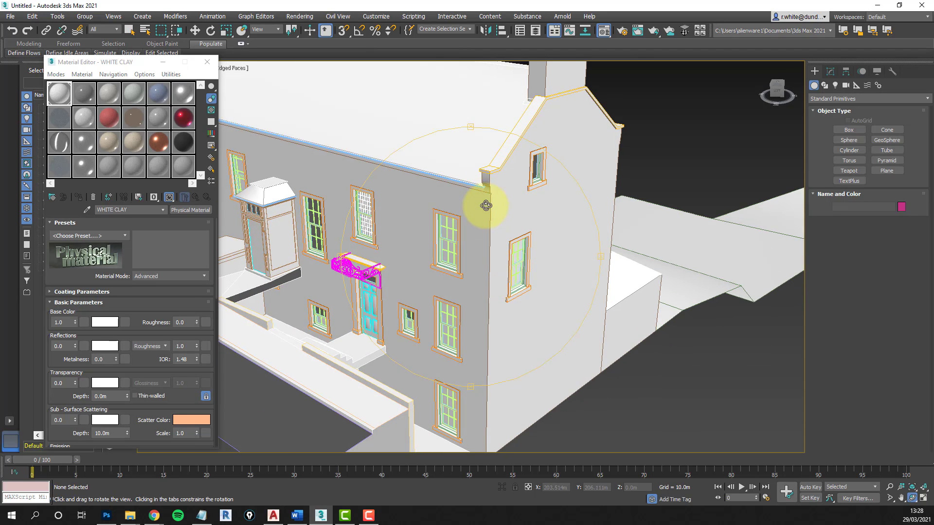
scroll(487, 185, "up", 5)
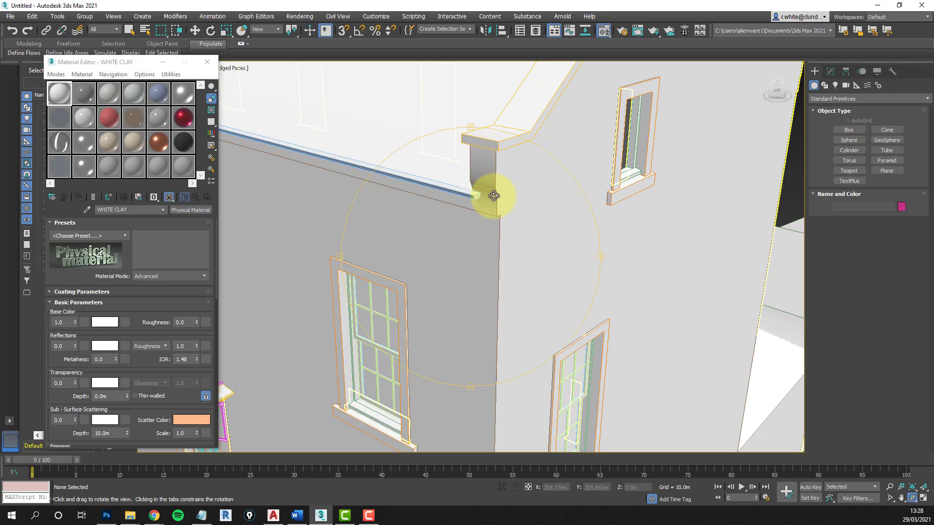
scroll(486, 214, "down", 8)
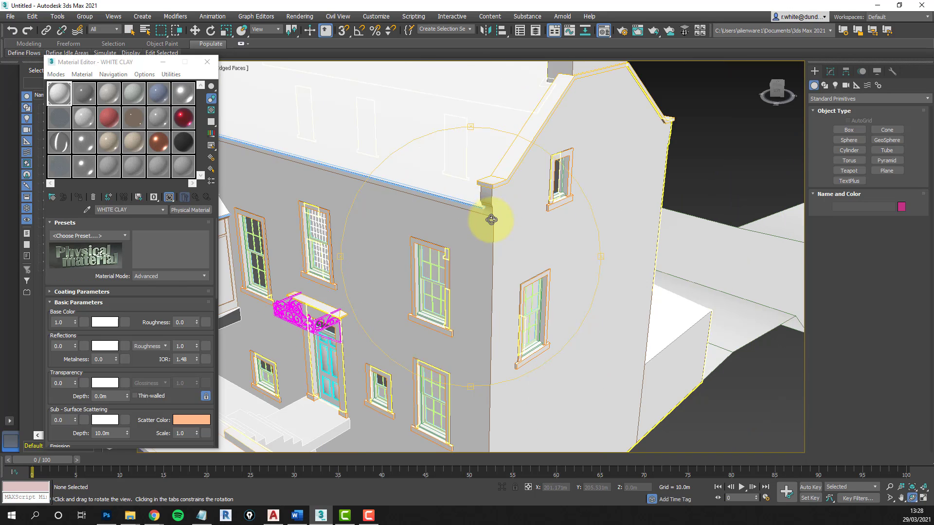
left_click_drag(510, 247, 438, 266)
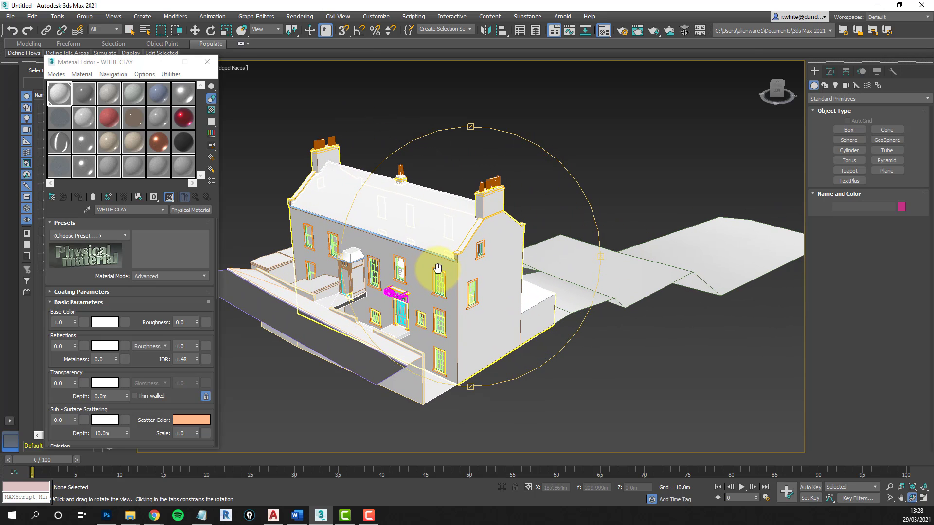
- Close the Material Editor, select the 4R_GROUND object behind the house and hide it
left_click(208, 62)
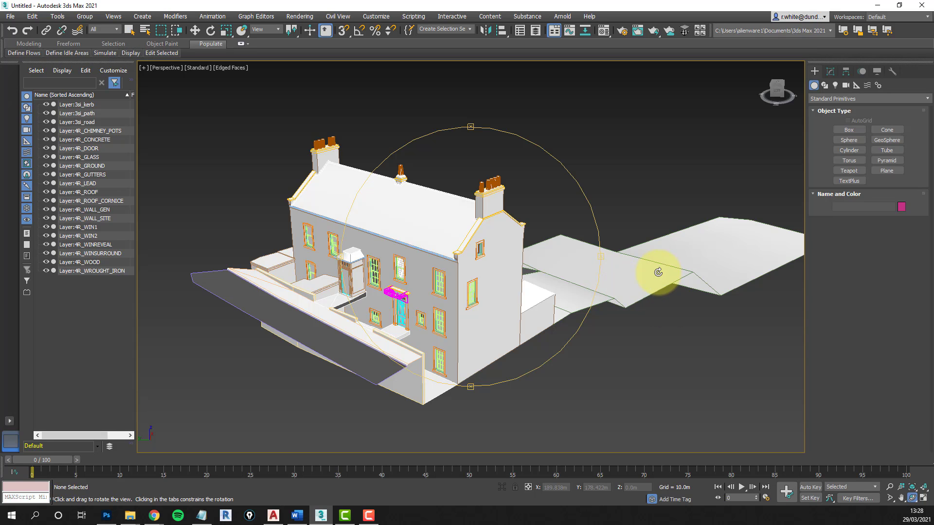
left_click(128, 30)
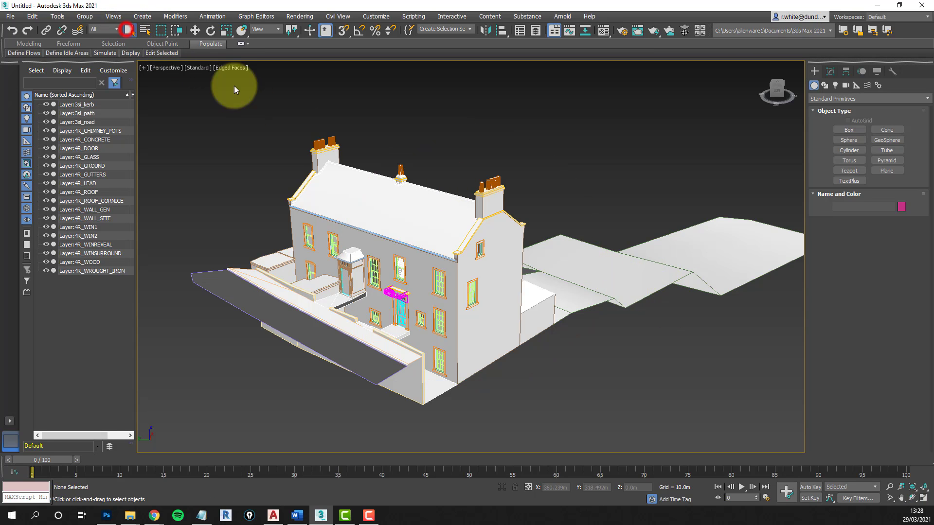
left_click(674, 271)
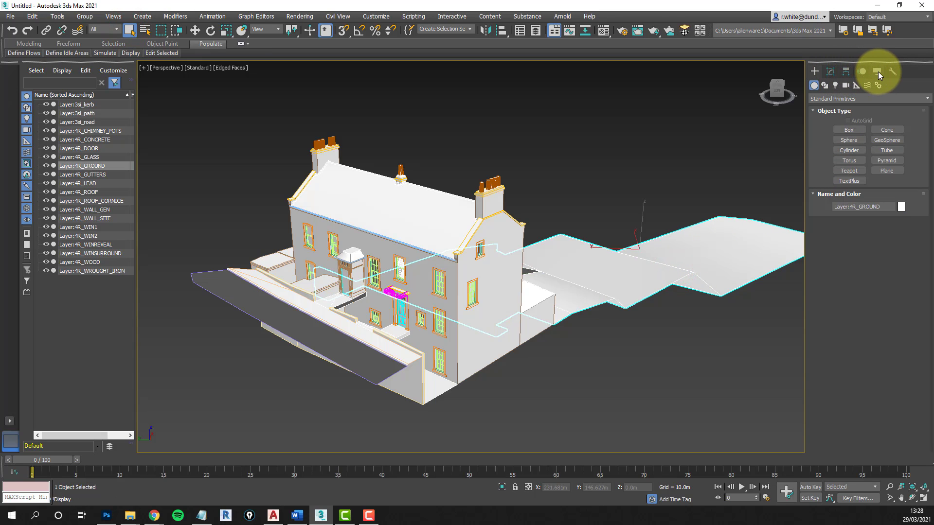
left_click(878, 72)
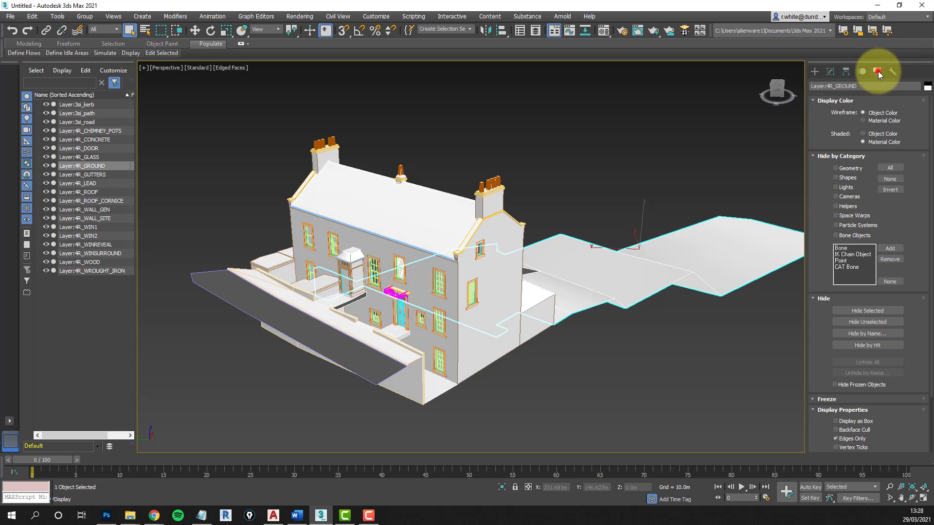
left_click(864, 311)
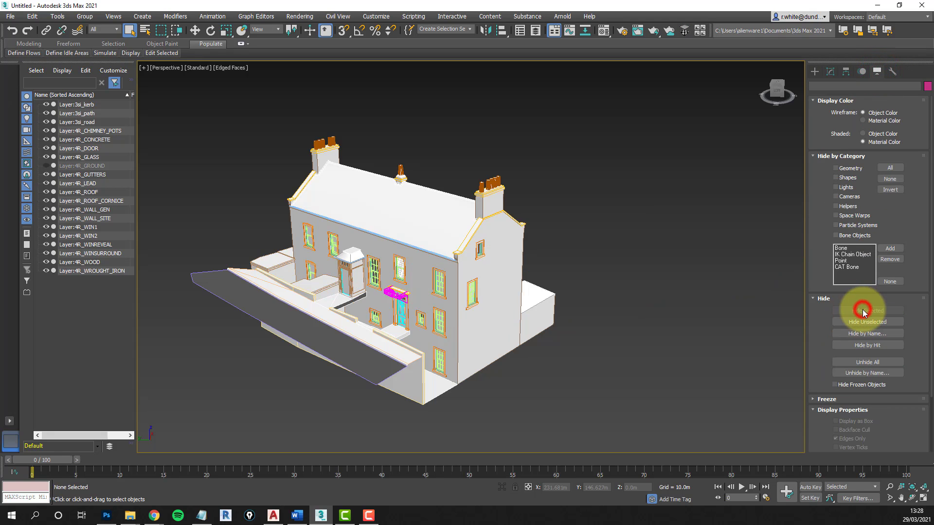
- Hide the 3si_road, 3si_kerb, 3si_path and 4R_CHIMNEY_POTS layer objects one after another
left_click(270, 320)
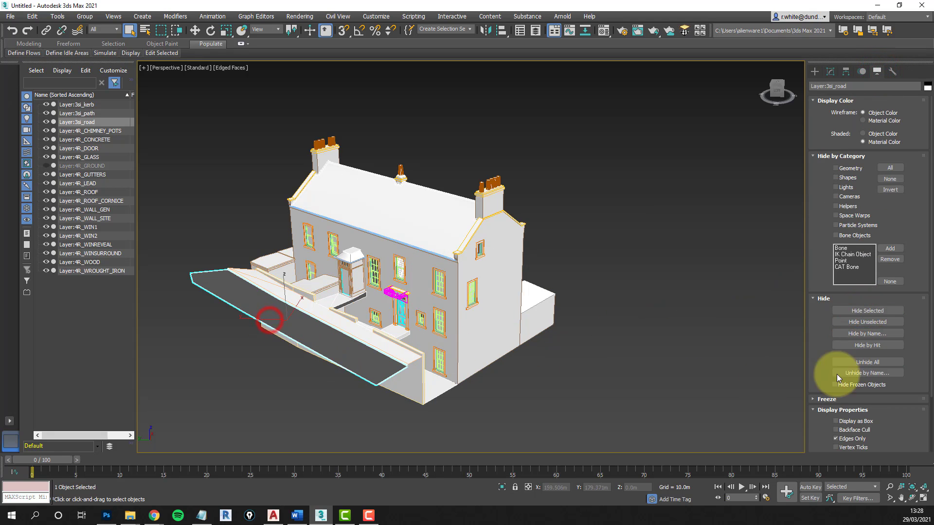
left_click(853, 311)
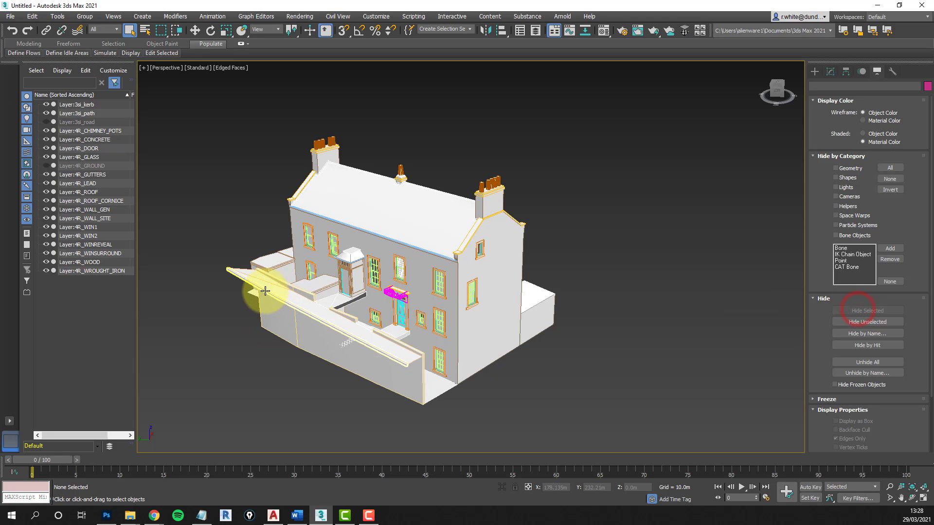
left_click(265, 291)
left_click(863, 311)
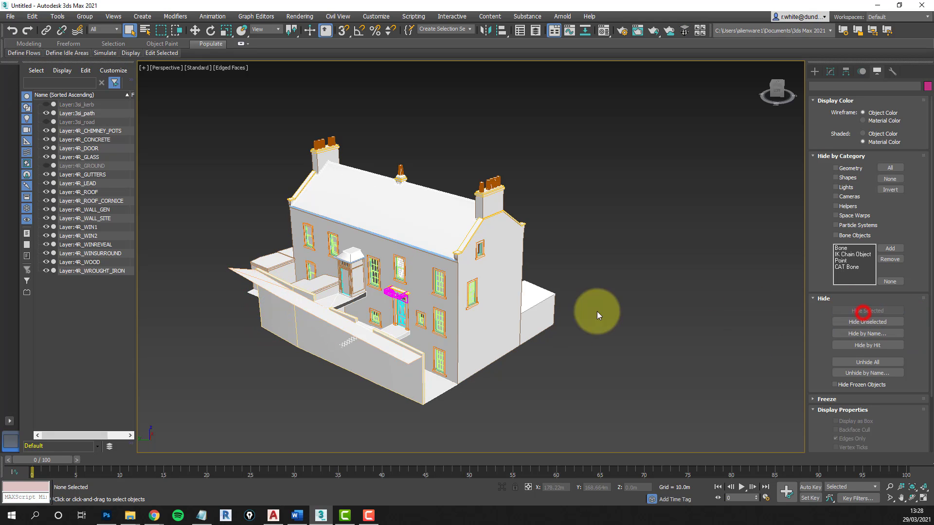
left_click(242, 274)
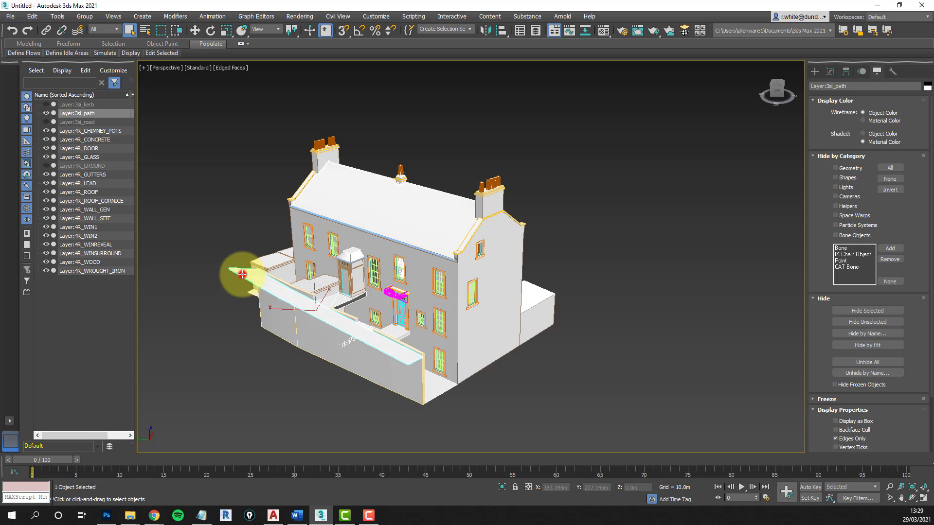
left_click(868, 311)
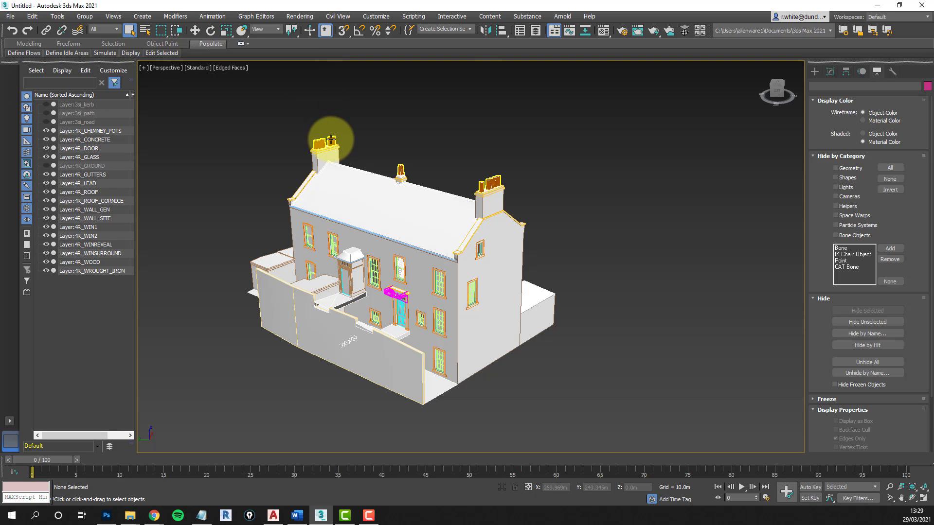
left_click(330, 140)
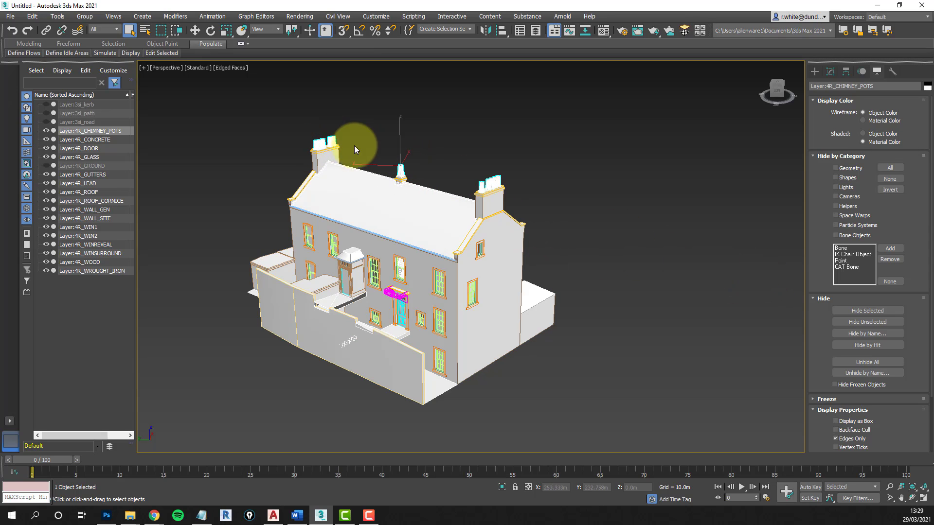
left_click(861, 310)
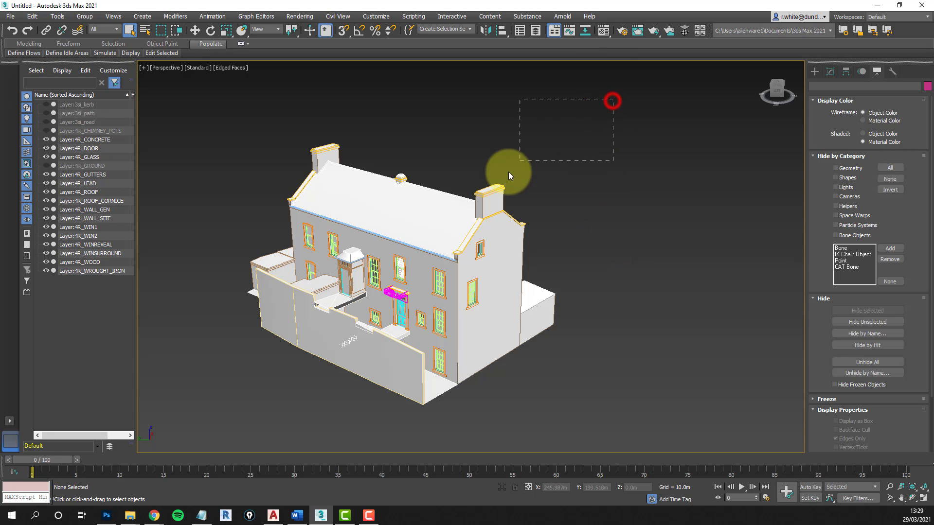
- Select all remaining visible building objects and apply an Edit Mesh modifier to them together
left_click_drag(509, 172, 285, 321)
left_click_drag(195, 434, 195, 434)
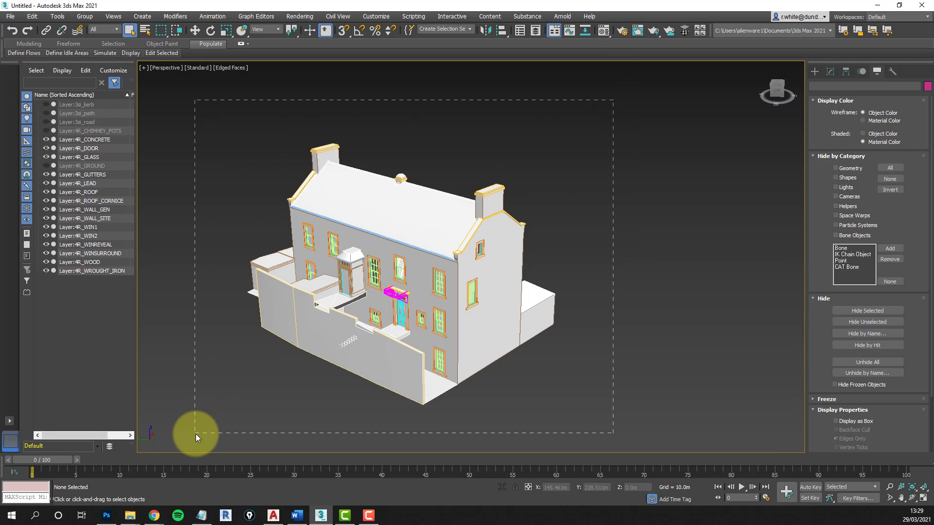
left_click(830, 71)
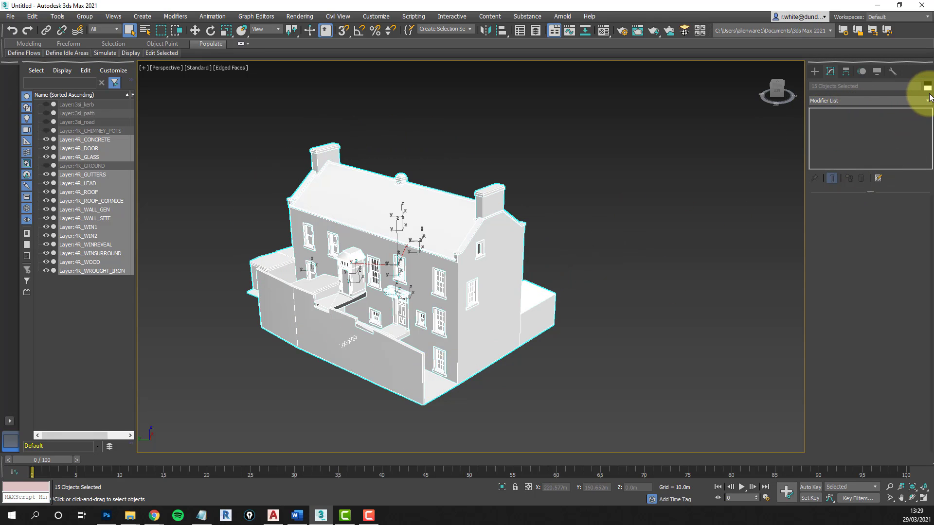
left_click(930, 104)
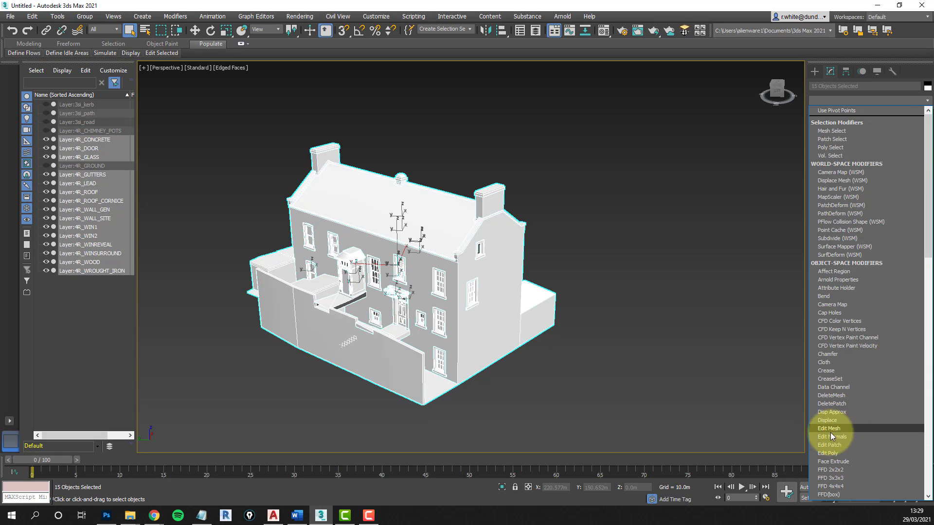
left_click(822, 429)
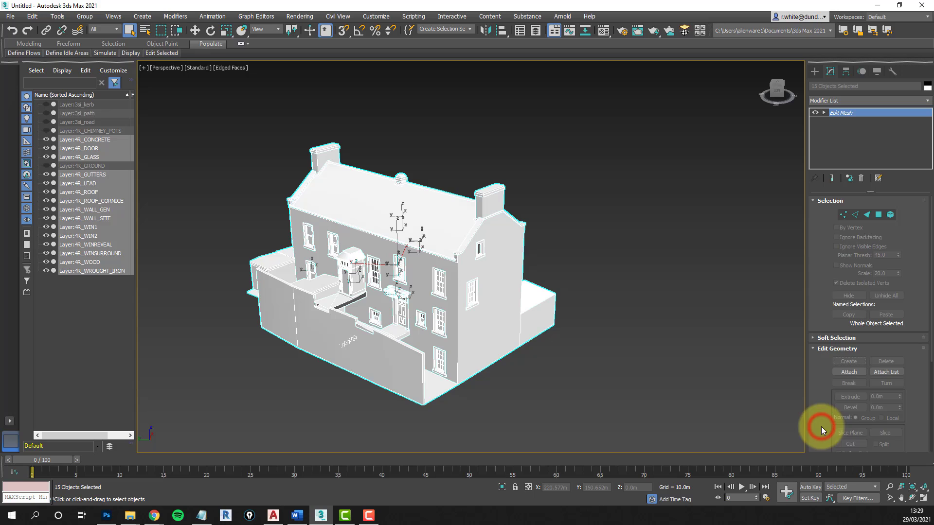
- Select every face of the building at Face level, clear all their smoothing groups and return to object level
left_click(868, 216)
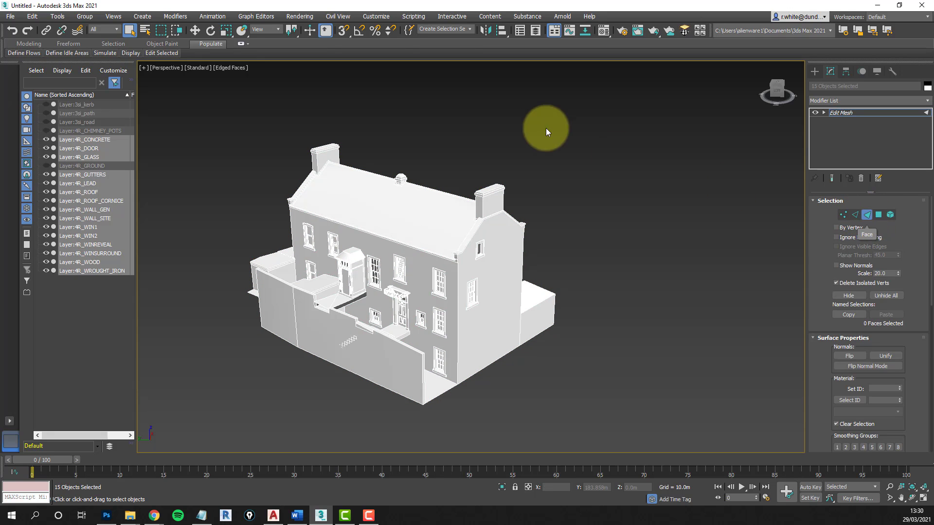
left_click_drag(250, 399, 199, 437)
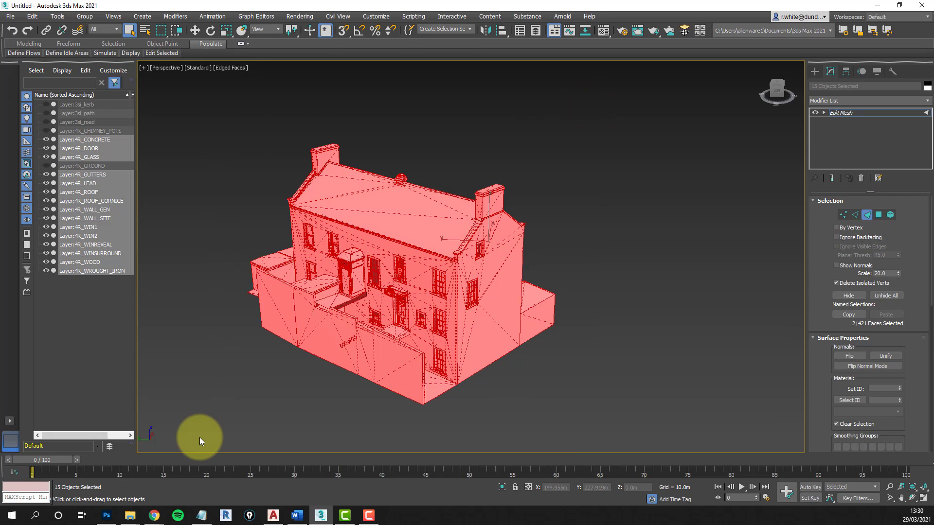
left_click_drag(919, 411, 916, 306)
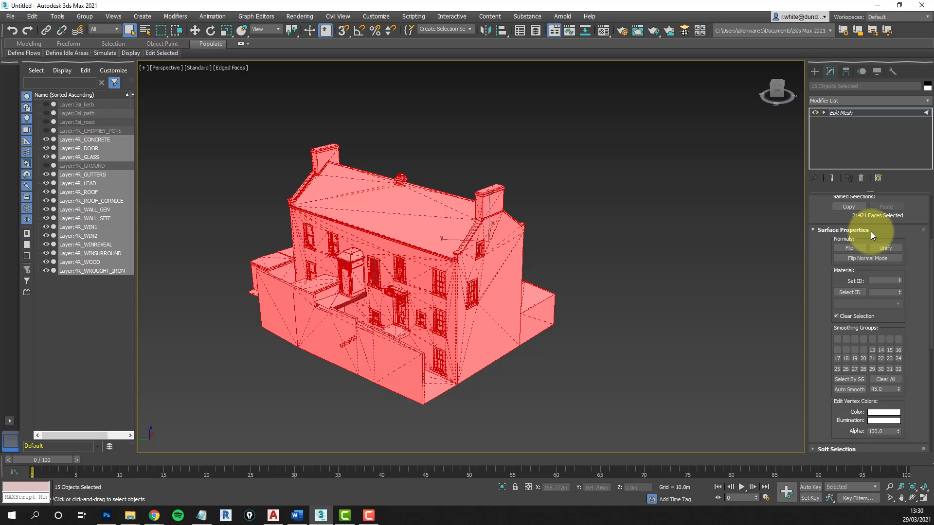
left_click(932, 370)
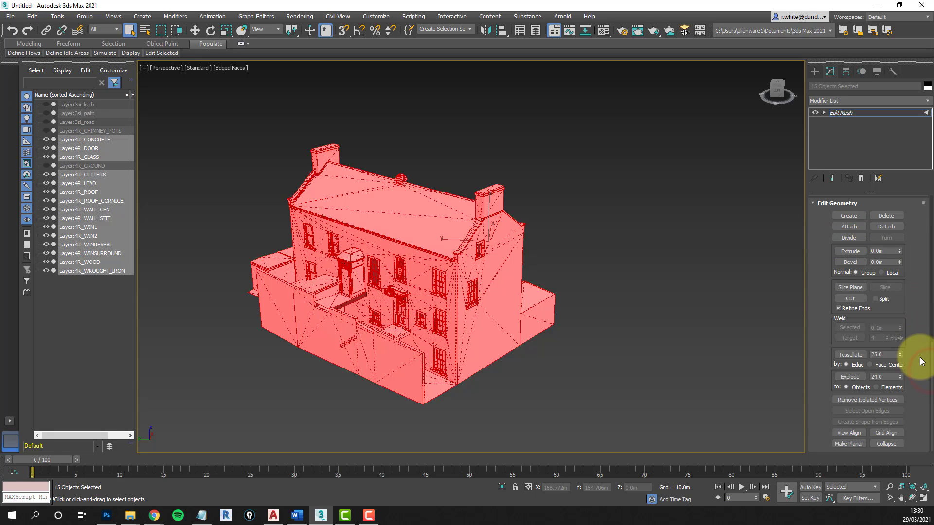
left_click_drag(920, 313, 919, 422)
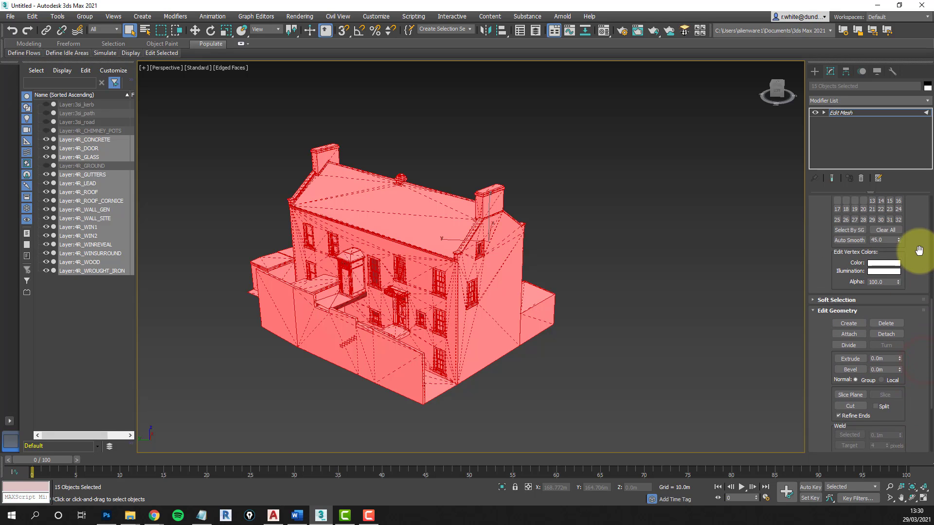
left_click_drag(920, 250, 895, 363)
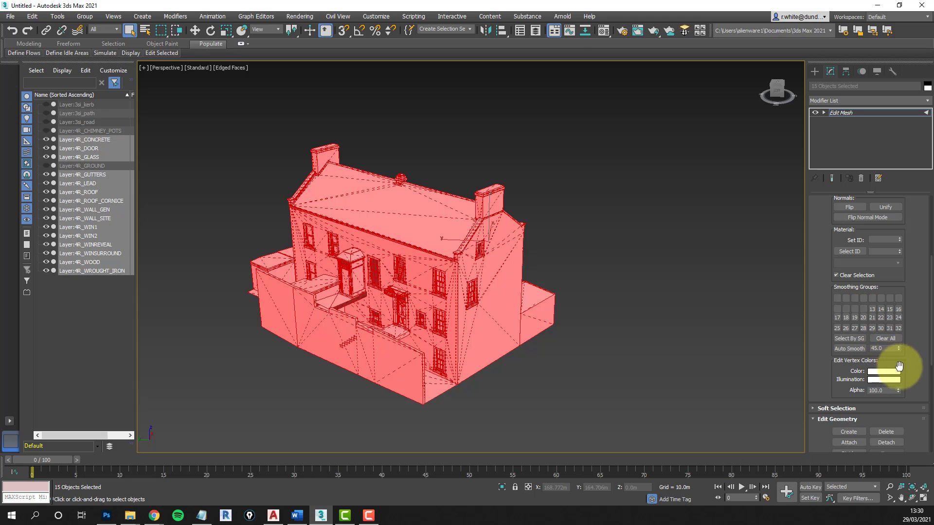
left_click(888, 338)
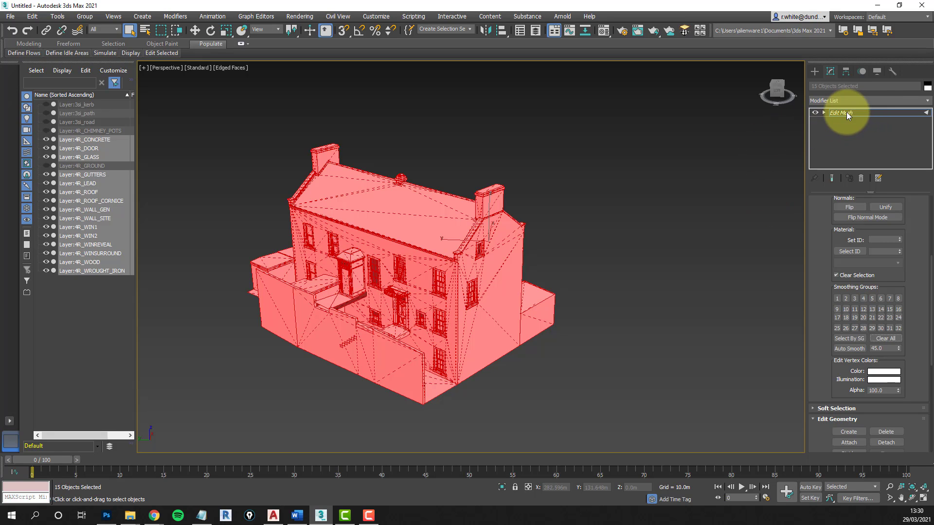
left_click(860, 112)
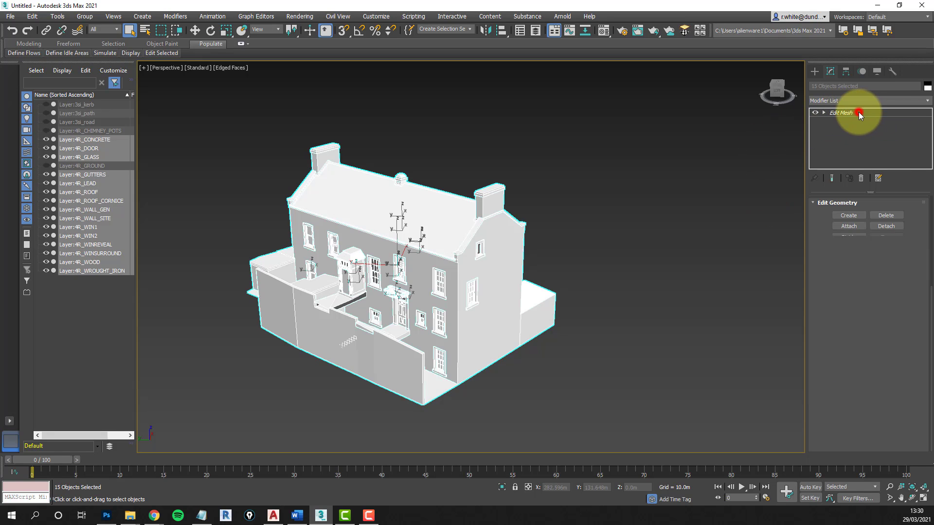
- Clear the object selection and examine the shading of the front door panels up close
left_click(571, 375)
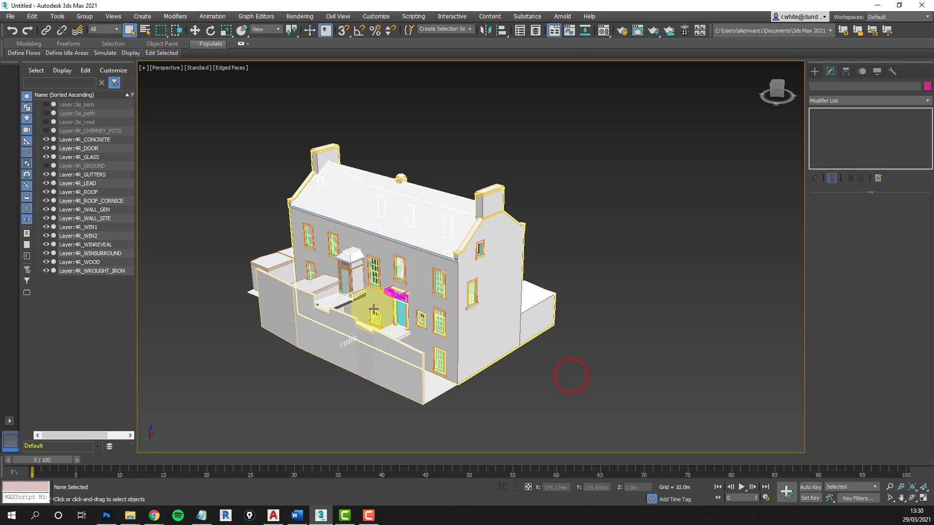
scroll(396, 311, "up", 6)
scroll(417, 301, "up", 4)
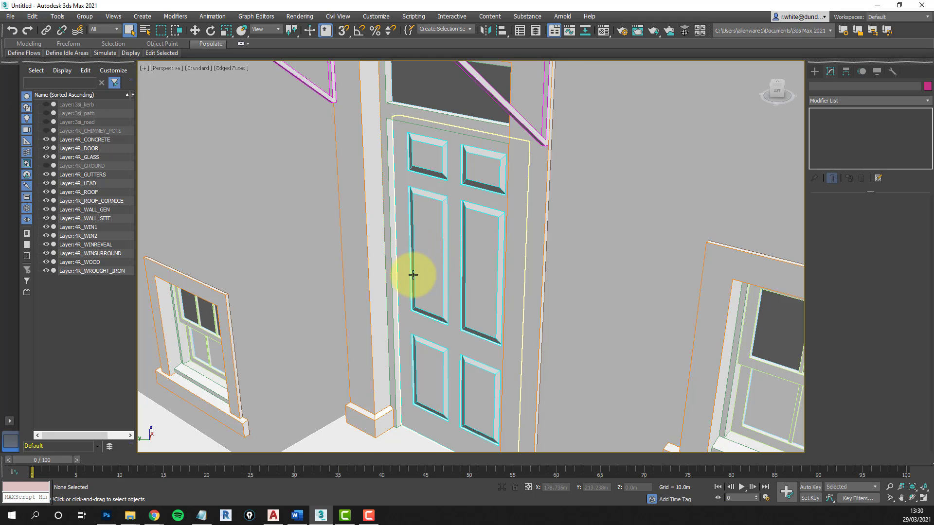
- Examine the shading of the corner porch, roof edge, gutter and gable wall up close
scroll(452, 249, "down", 5)
scroll(371, 200, "down", 6)
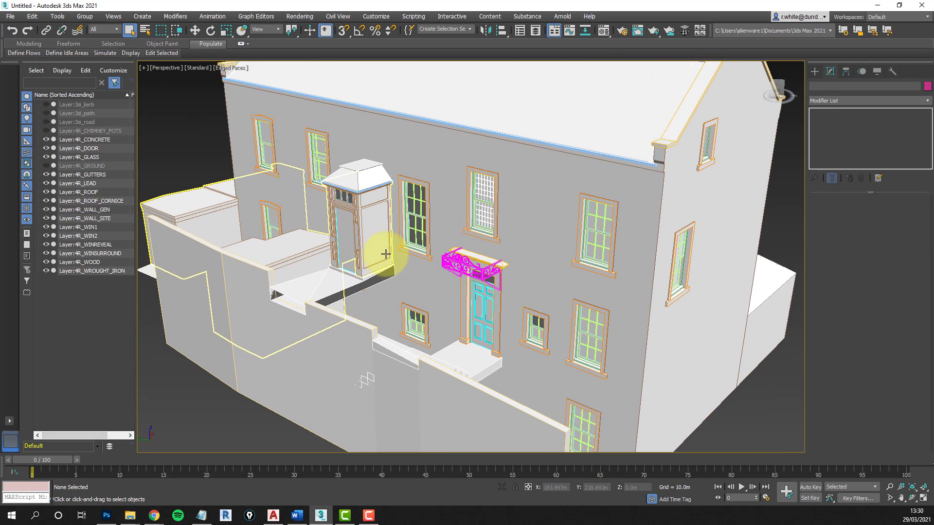
scroll(349, 181, "up", 8)
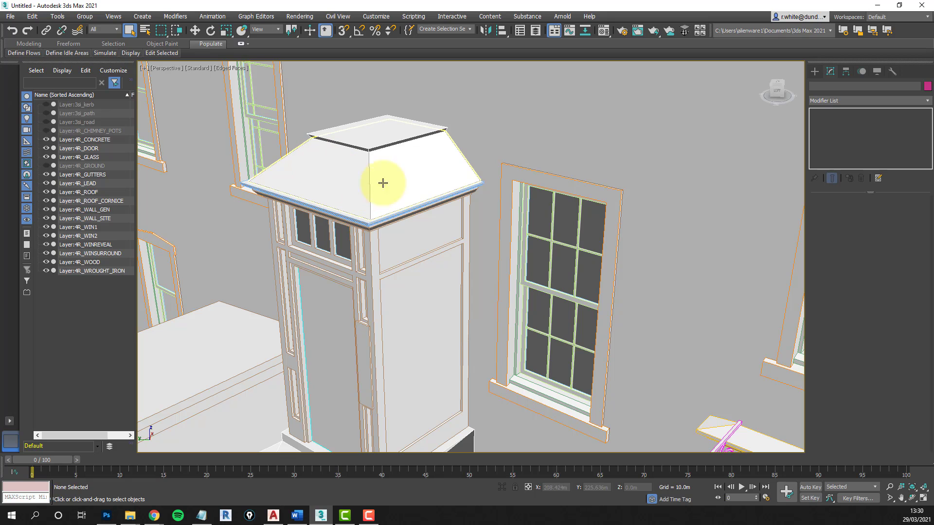
scroll(507, 217, "down", 6)
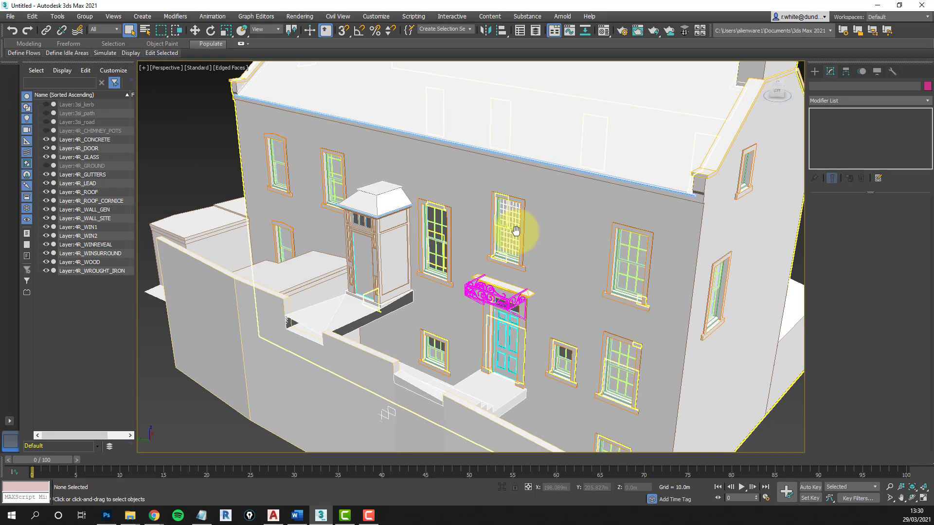
scroll(599, 244, "up", 8)
scroll(605, 229, "up", 2)
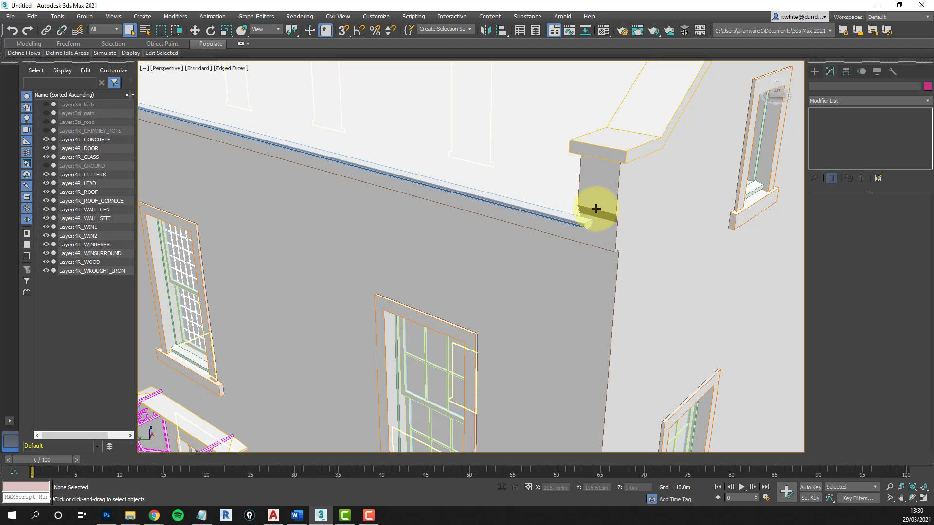
scroll(597, 185, "up", 2)
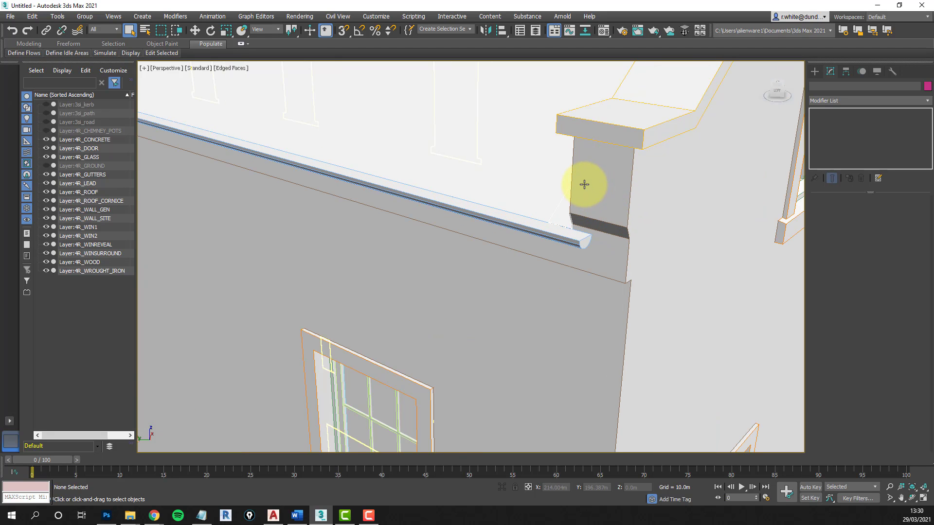
scroll(584, 185, "down", 10)
middle_click_drag(567, 177, 511, 232)
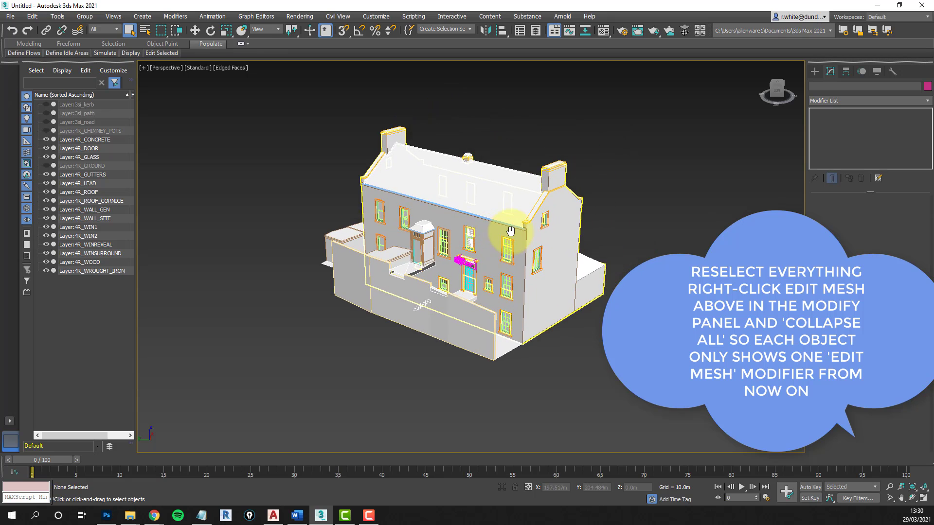
- Unhide all hidden objects in the scene
left_click(912, 499)
mouse_move(477, 284)
left_mouse_down()
mouse_move(432, 294)
mouse_move(464, 287)
mouse_move(457, 273)
mouse_move(465, 277)
left_mouse_up()
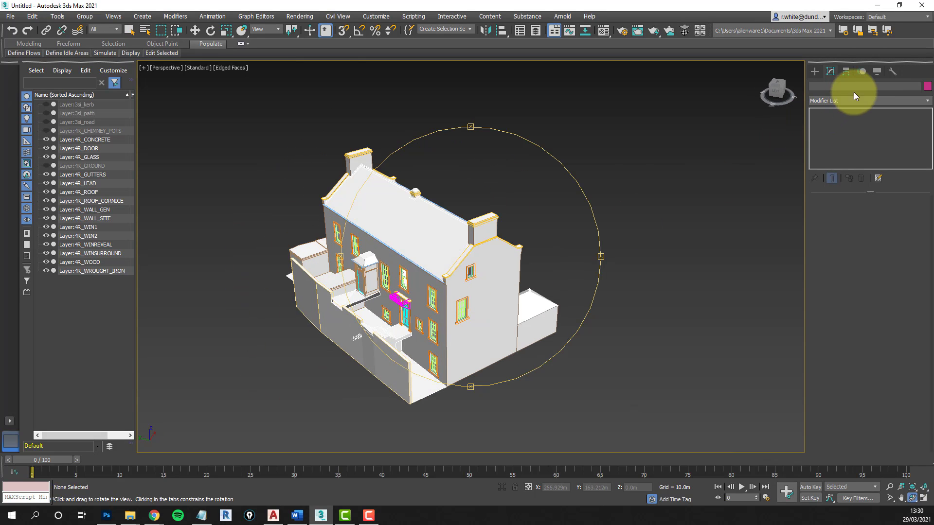
left_click(876, 71)
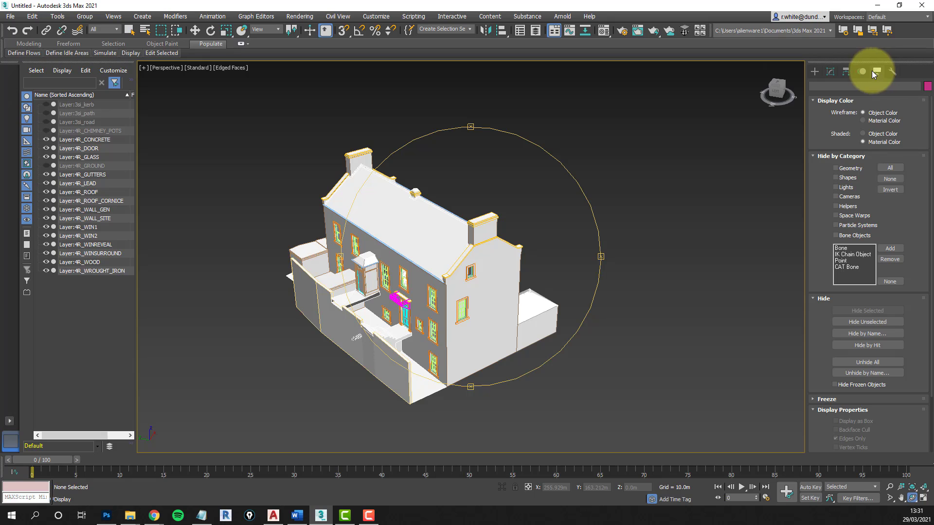
left_click(863, 362)
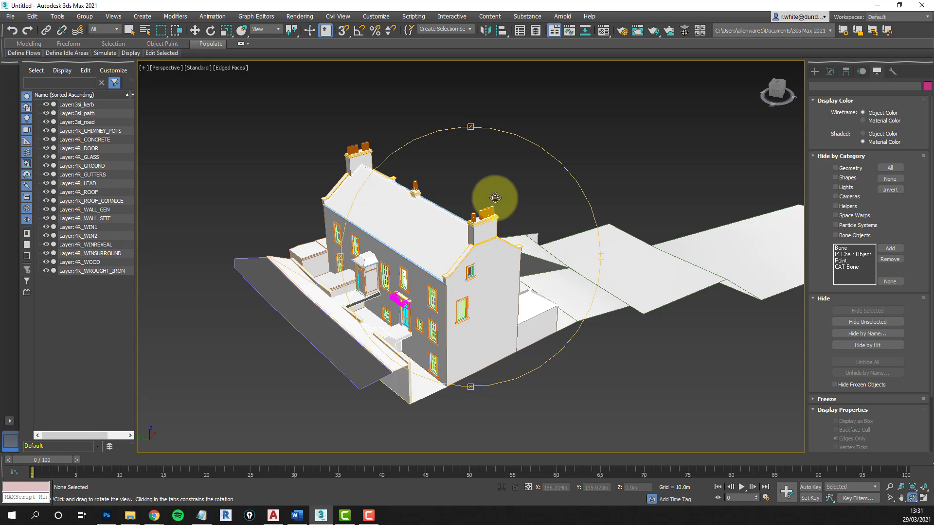
- Select the 3si_road mesh as a whole element, flip its normals and return to object level
left_click(129, 31)
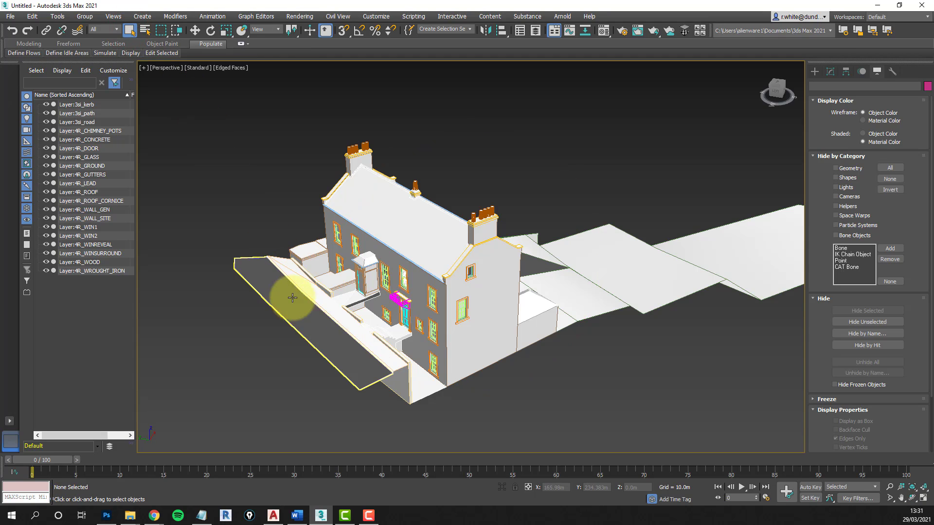
left_click(309, 333)
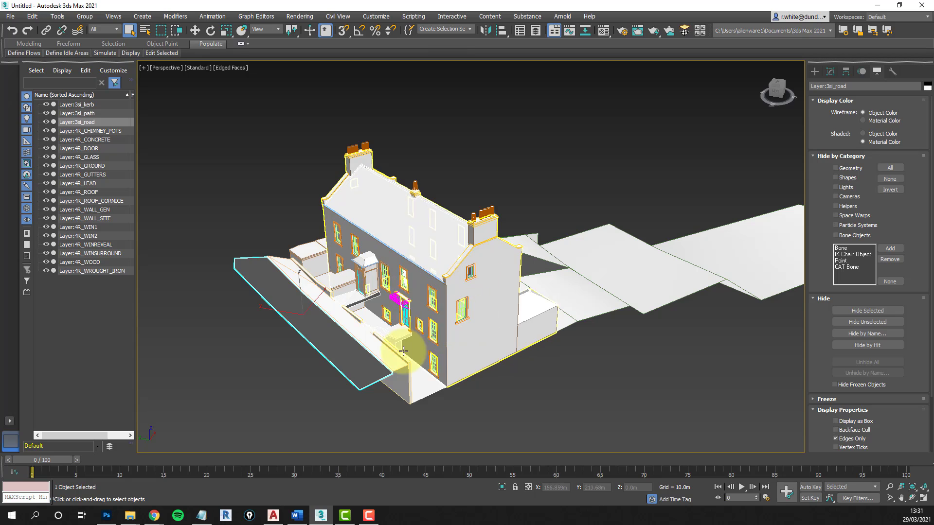
left_click(830, 73)
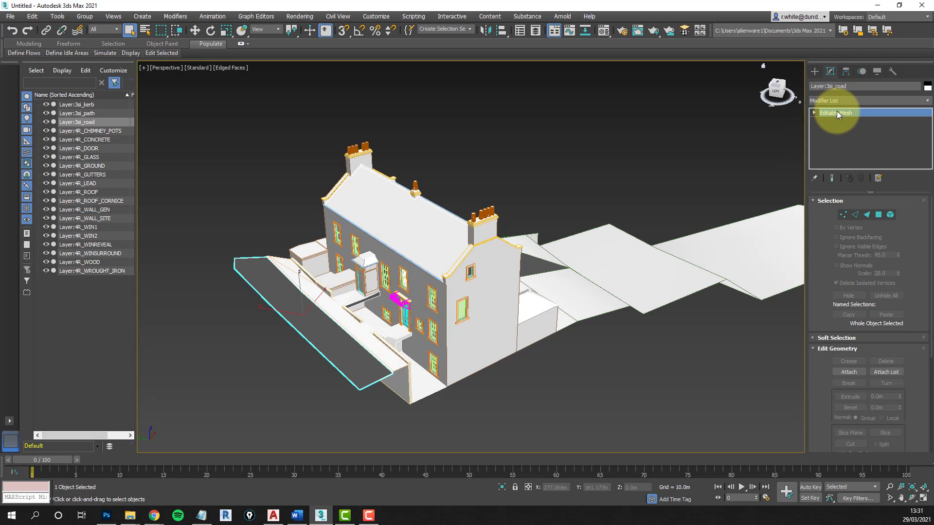
left_click(890, 215)
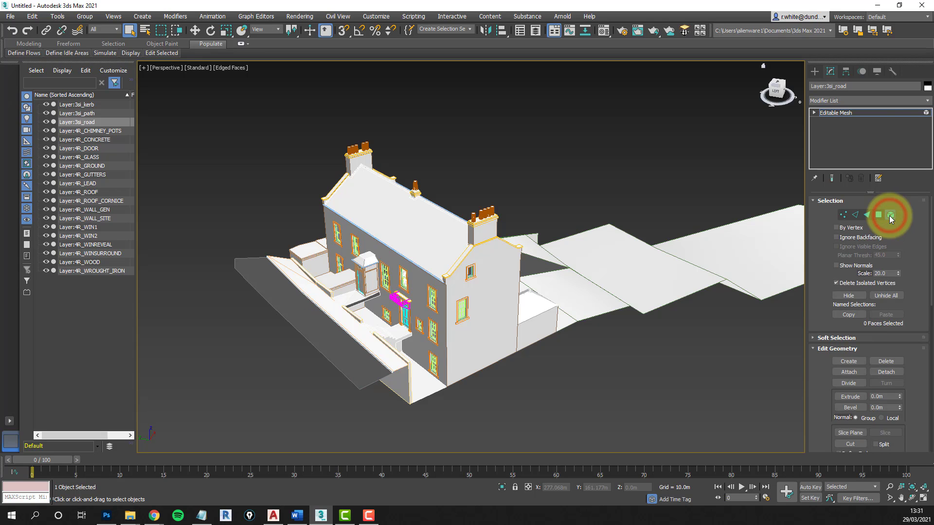
left_click(299, 319)
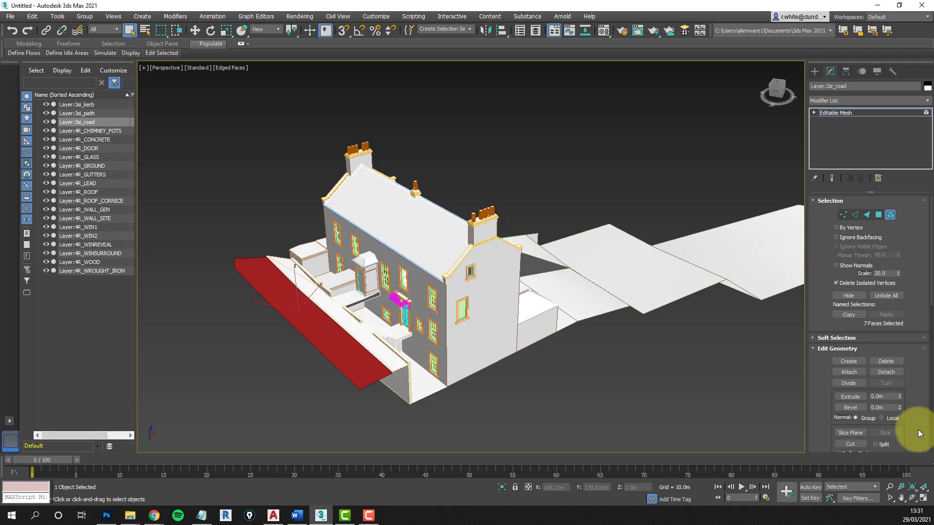
left_click_drag(918, 430, 926, 166)
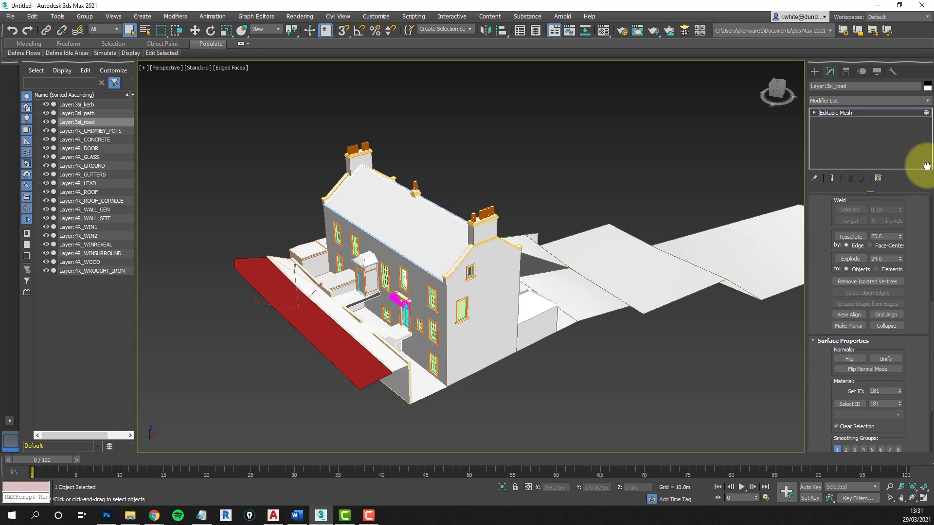
left_click_drag(915, 374, 919, 331)
left_click(851, 324)
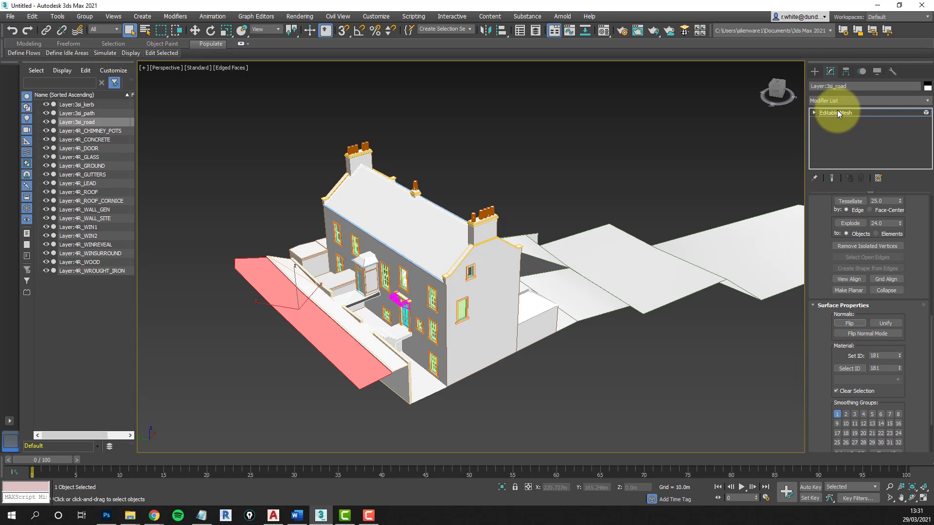
left_click(854, 111)
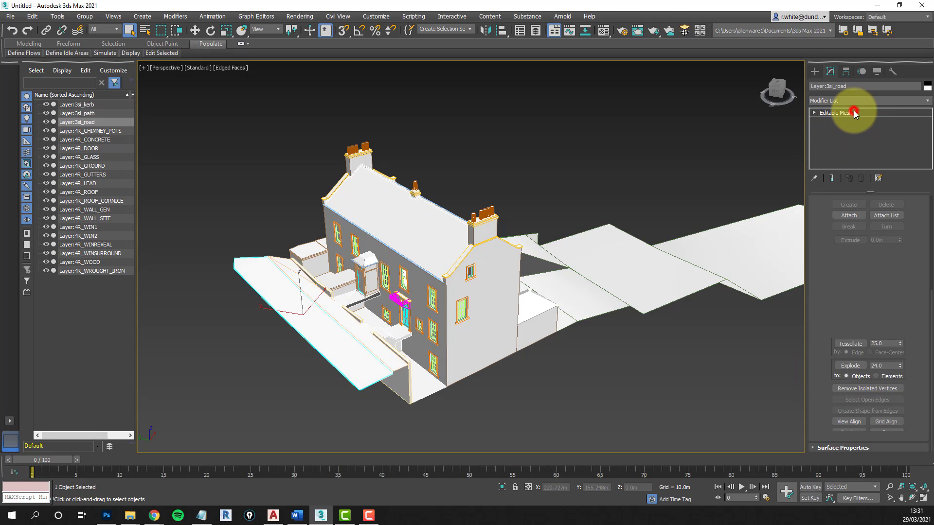
- Select the 4R_GROUND mesh behind the house and switch it to Face level
left_click(912, 497)
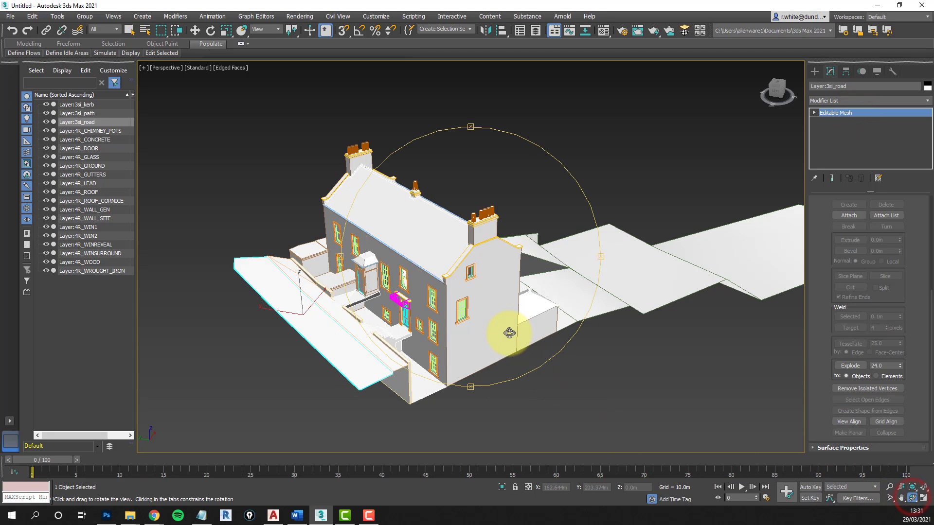
mouse_move(506, 334)
left_mouse_down()
mouse_move(486, 336)
mouse_move(463, 317)
mouse_move(478, 300)
mouse_move(494, 322)
left_mouse_up()
scroll(347, 313, "up", 5)
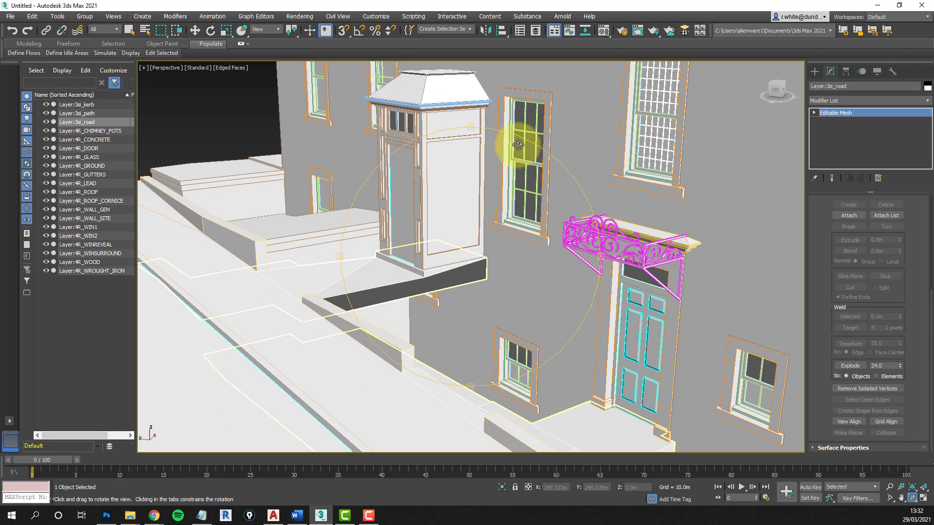
scroll(540, 300, "down", 5)
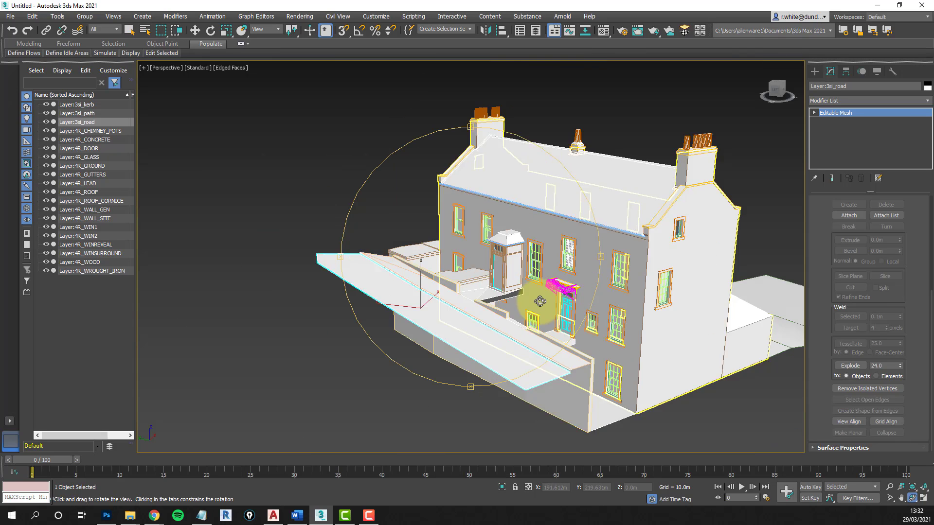
left_click_drag(521, 300, 609, 319)
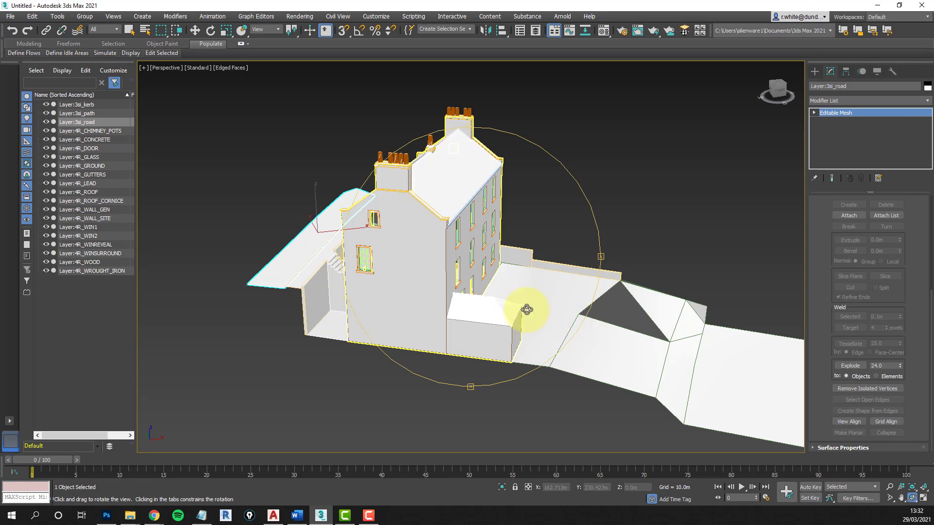
left_click_drag(529, 313, 482, 263)
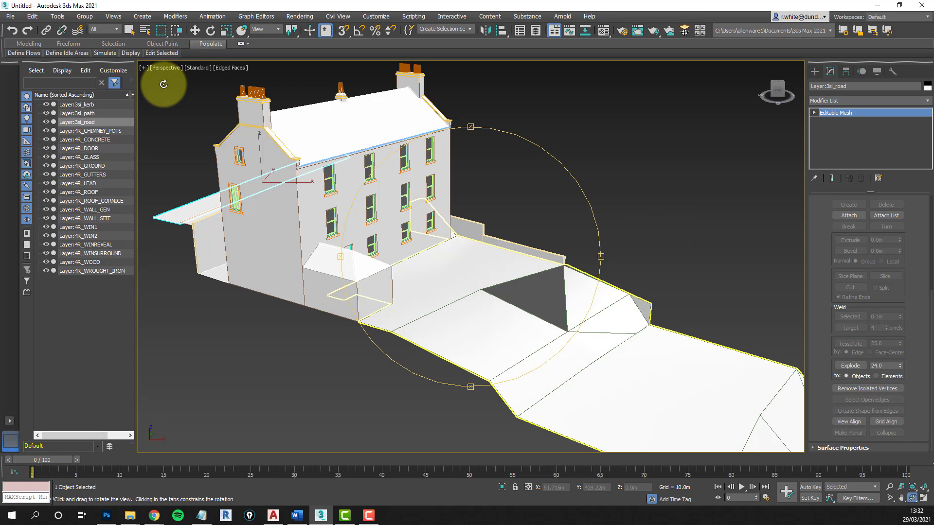
left_click(128, 30)
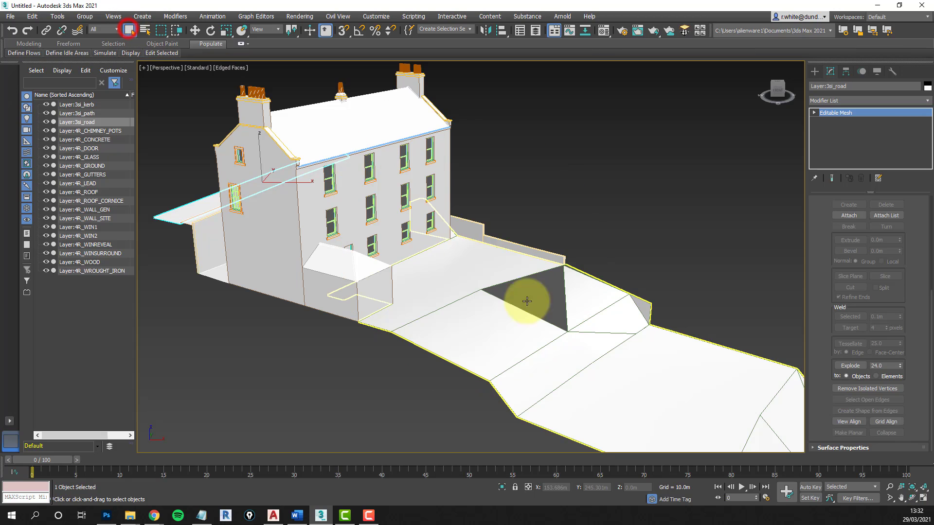
left_click(530, 329)
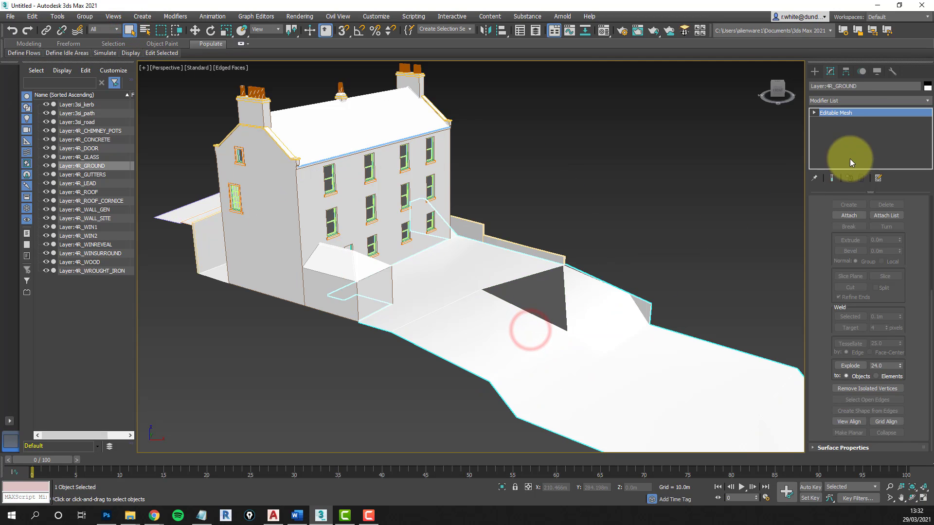
left_click(830, 72)
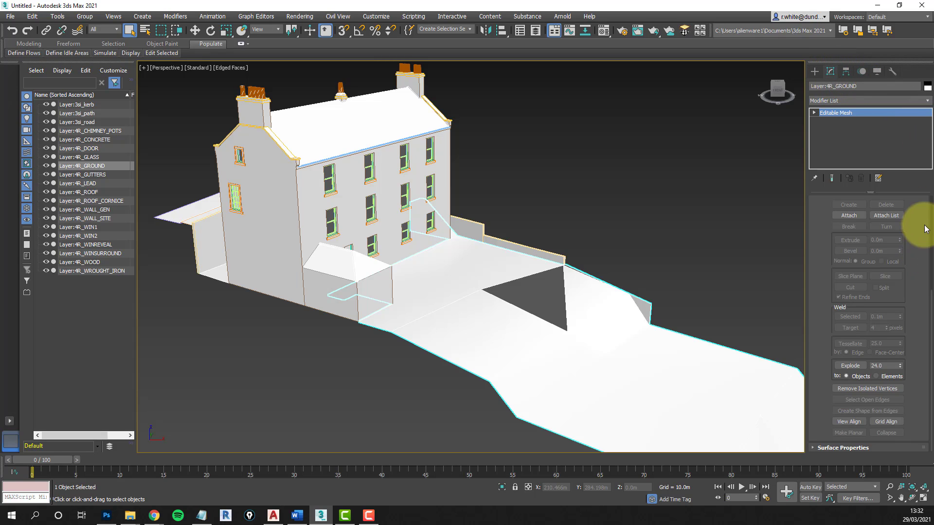
left_click_drag(919, 223, 919, 413)
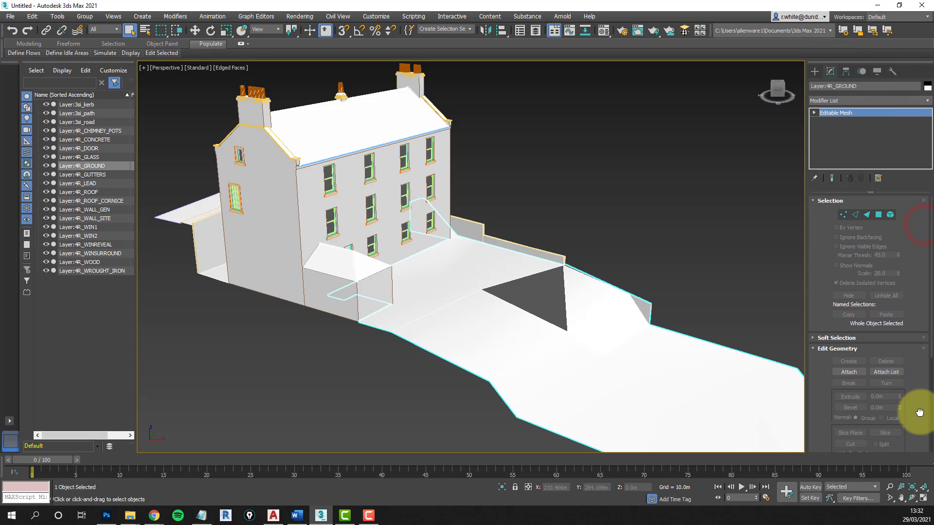
left_click(868, 214)
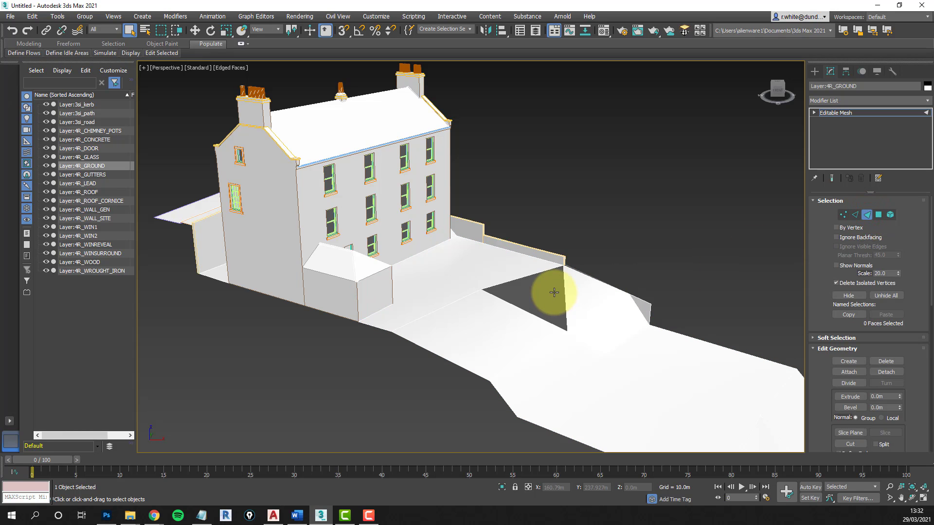
- Flip the normal of the dark triangular ground face beside the boundary wall, leave Face level and clear the selection
left_click(587, 292)
left_click(532, 295)
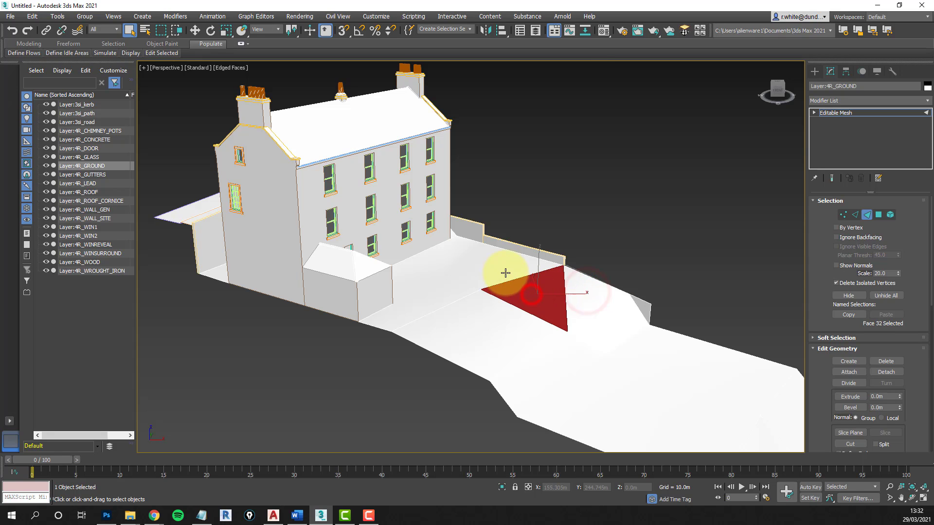
left_click(470, 276)
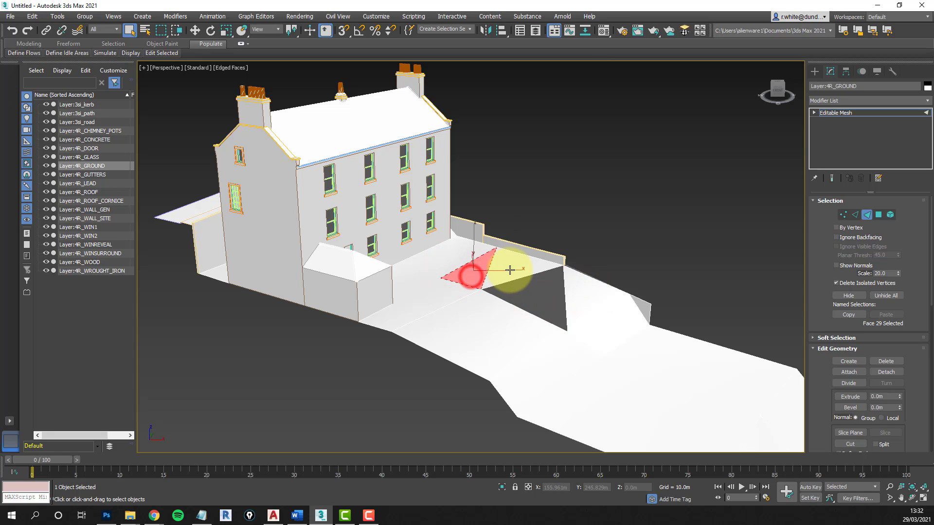
left_click(510, 270)
left_click(506, 317)
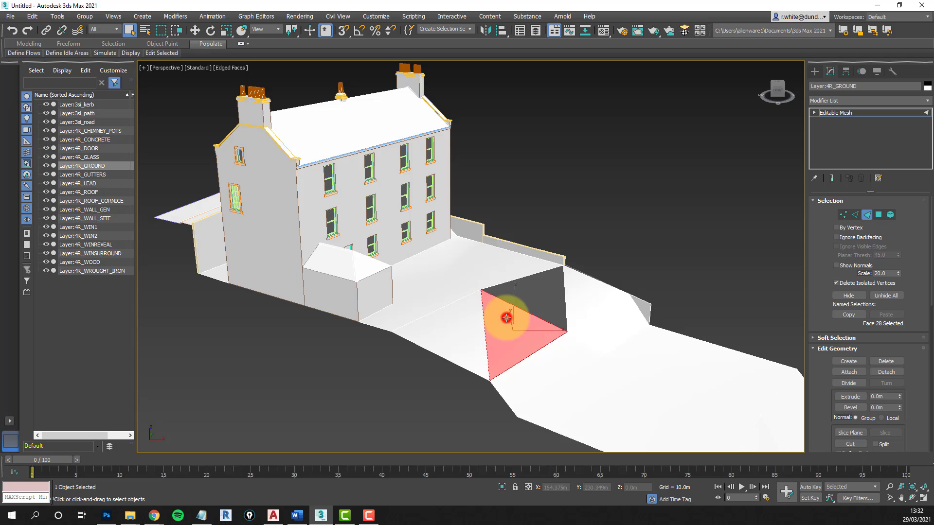
left_click(539, 299)
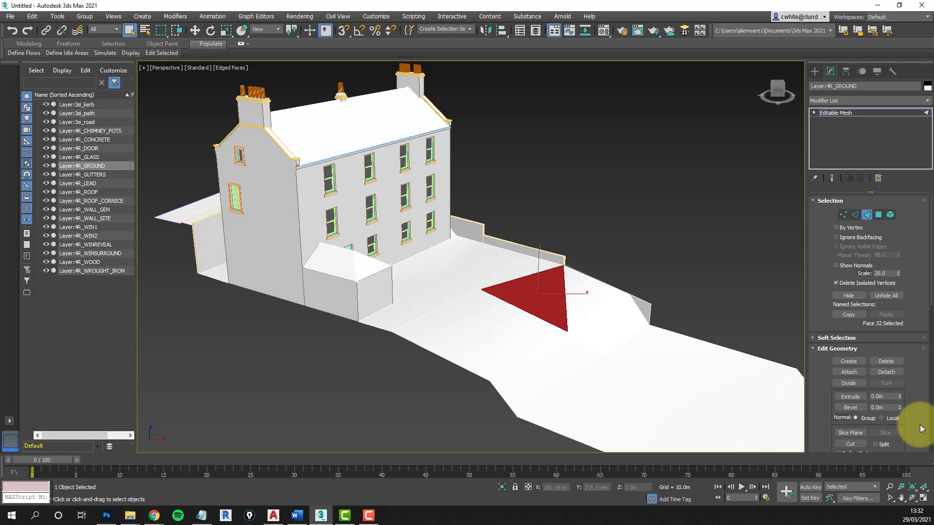
left_click_drag(921, 429, 918, 316)
left_click_drag(916, 400, 917, 342)
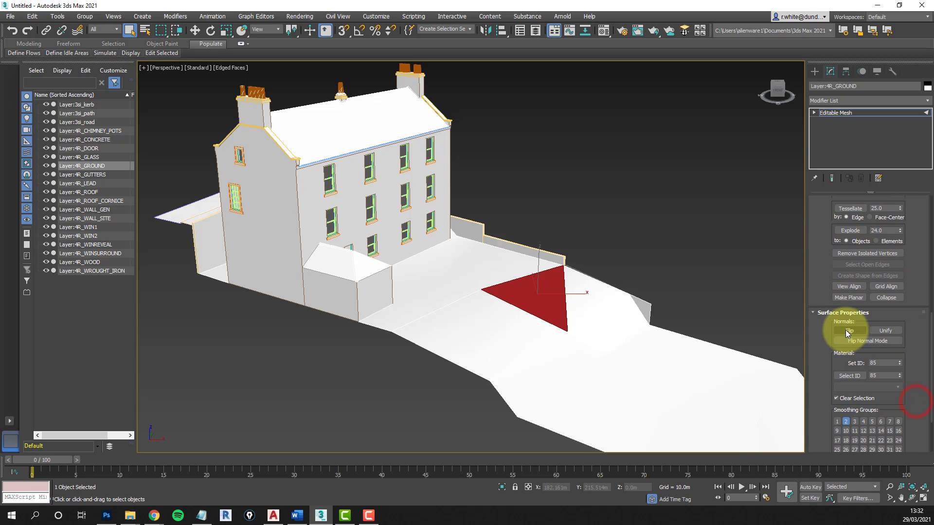
left_click(848, 332)
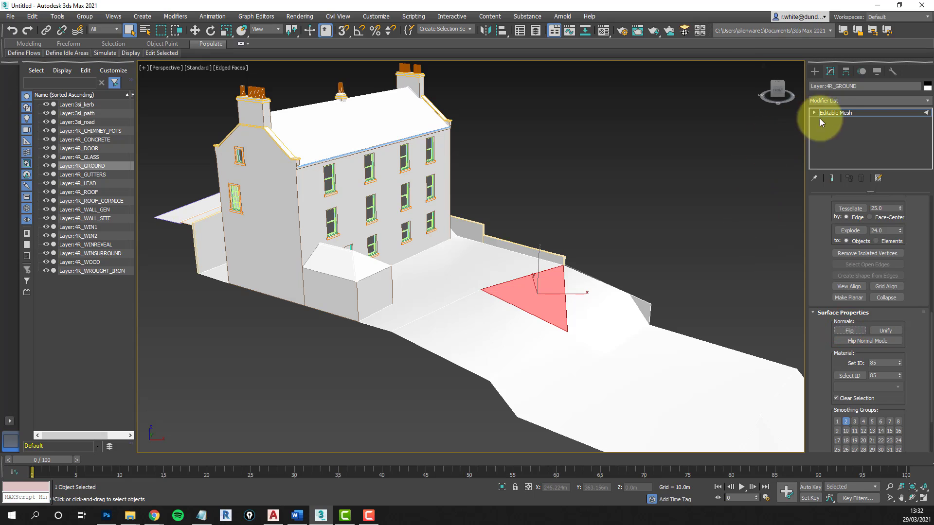
left_click(871, 115)
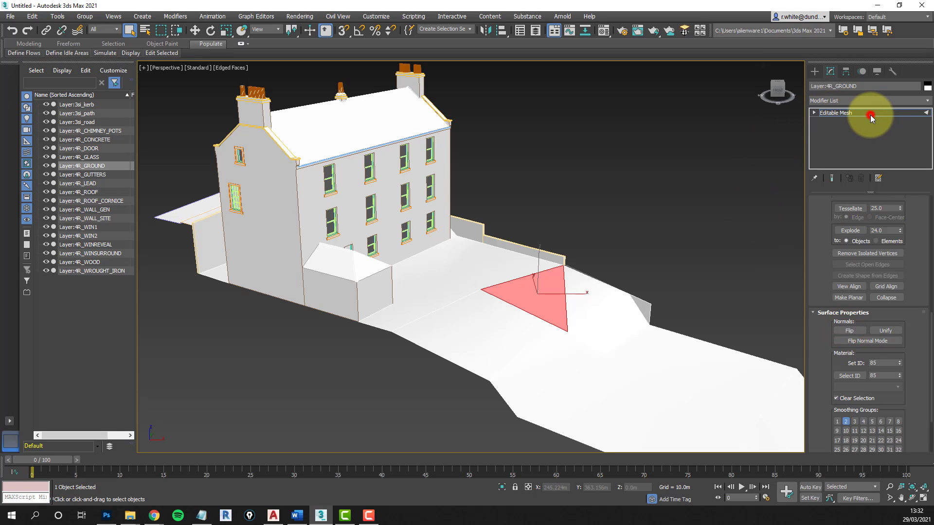
left_click(734, 173)
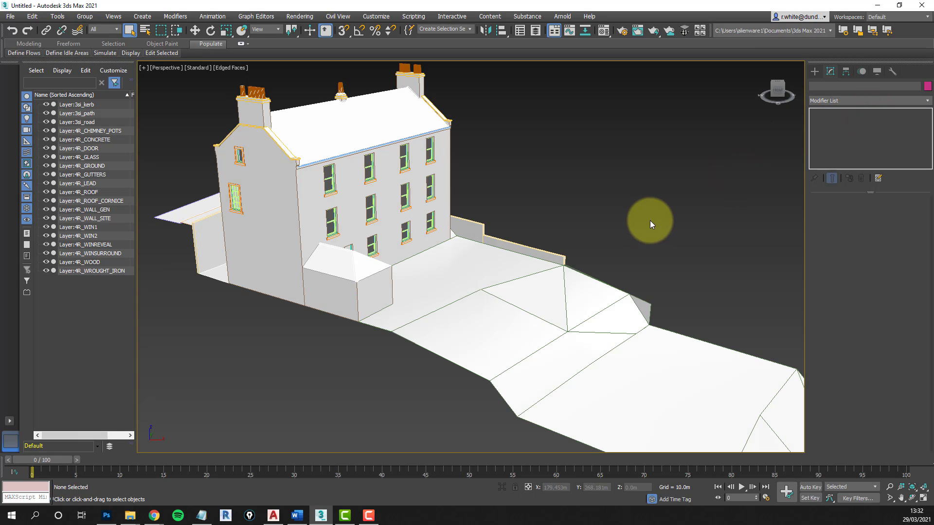
scroll(650, 221, "down", 3)
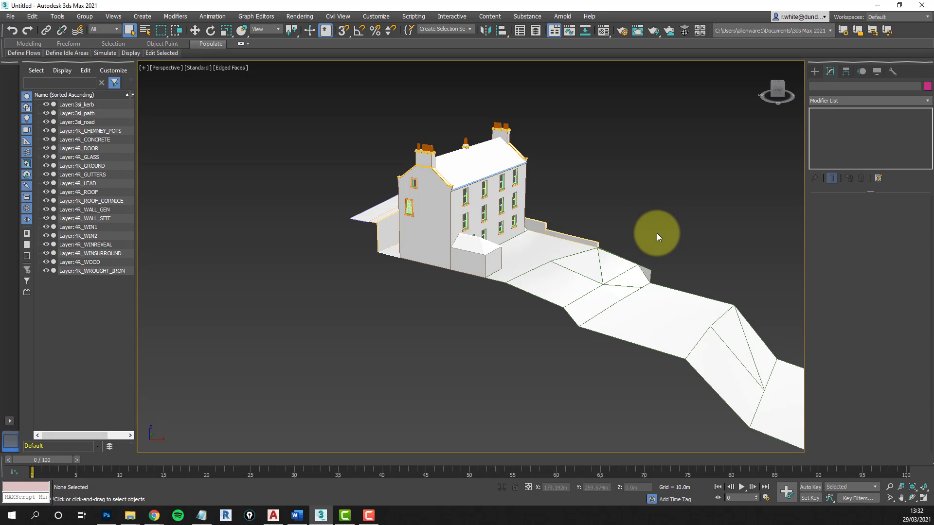